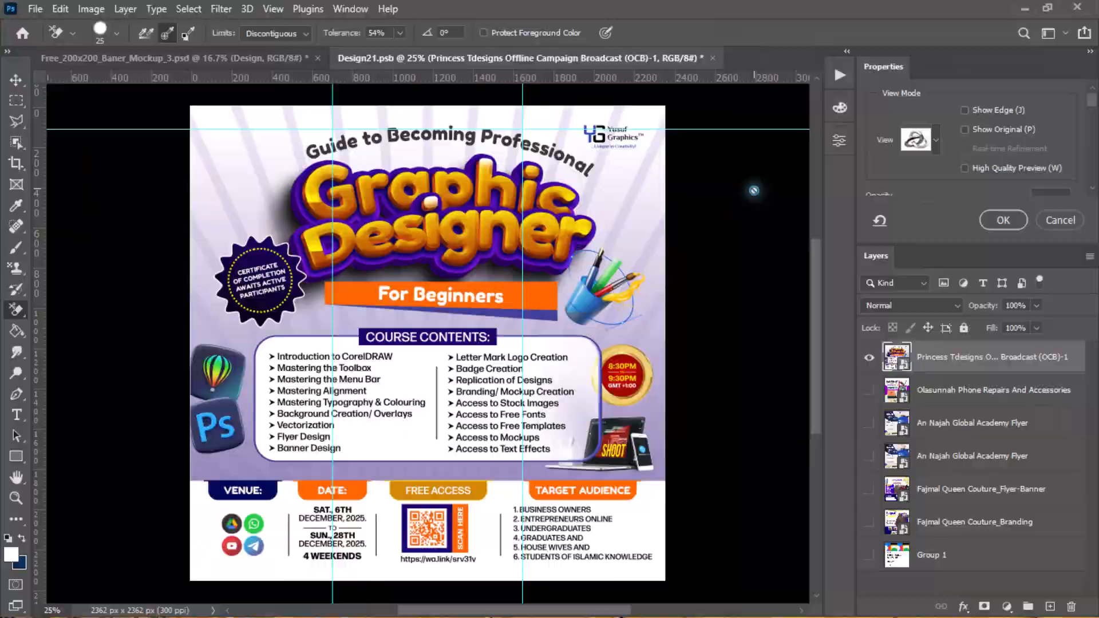
# - Save the Design21.psb artwork, switch to the Free_200x200_Baner_Mockup_3 document and start saving a copy of it
pyautogui.hotkey('ctrl', 's')
pyautogui.click(189, 58)
pyautogui.click(35, 9)
pyautogui.moveTo(172, 261)
pyautogui.click(400, 367)
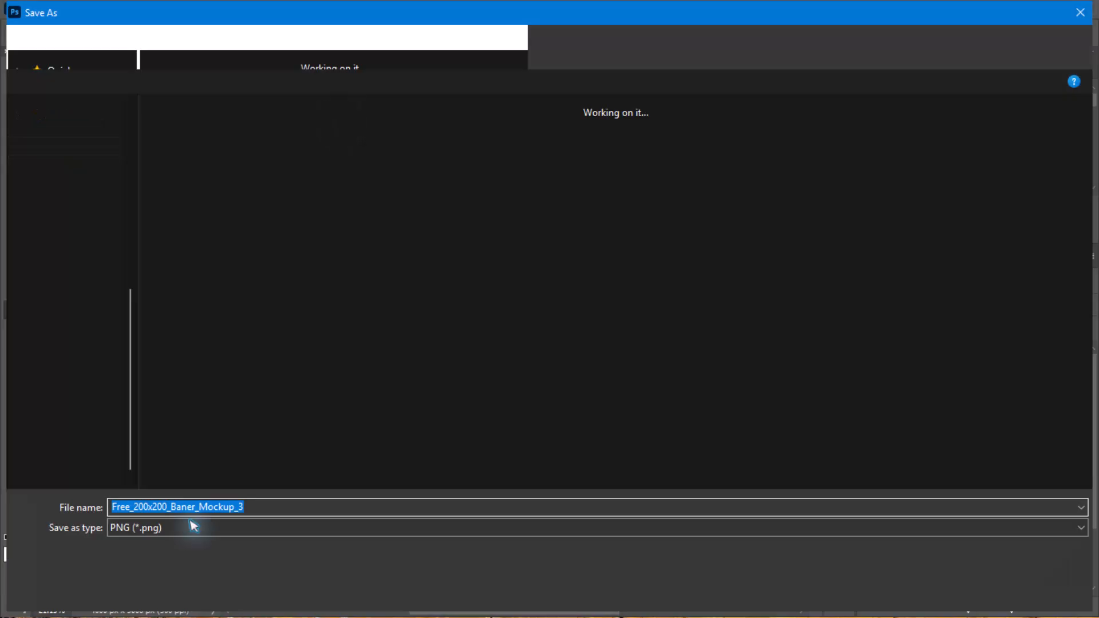
# - Save the mockup copy as a PNG named BPROG Webinar OCB Banner in the Mockup Export folder
pyautogui.click(72, 135)
pyautogui.doubleClick(347, 162)
pyautogui.doubleClick(375, 332)
pyautogui.click(426, 506)
pyautogui.write('BPROG Webinar OCB Banner')
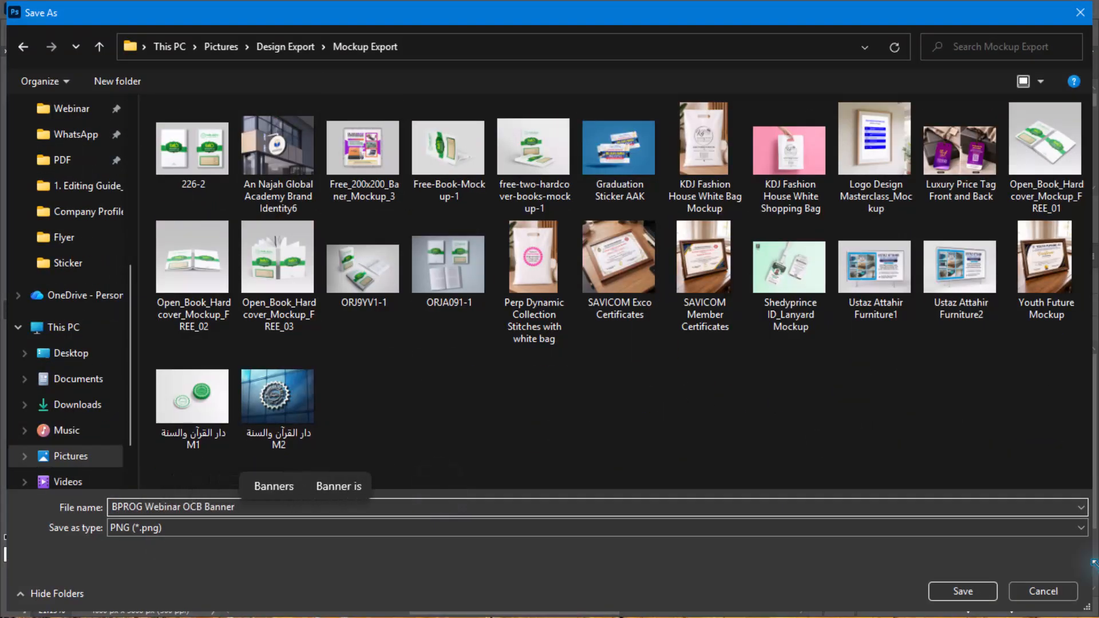
pyautogui.press('Return')
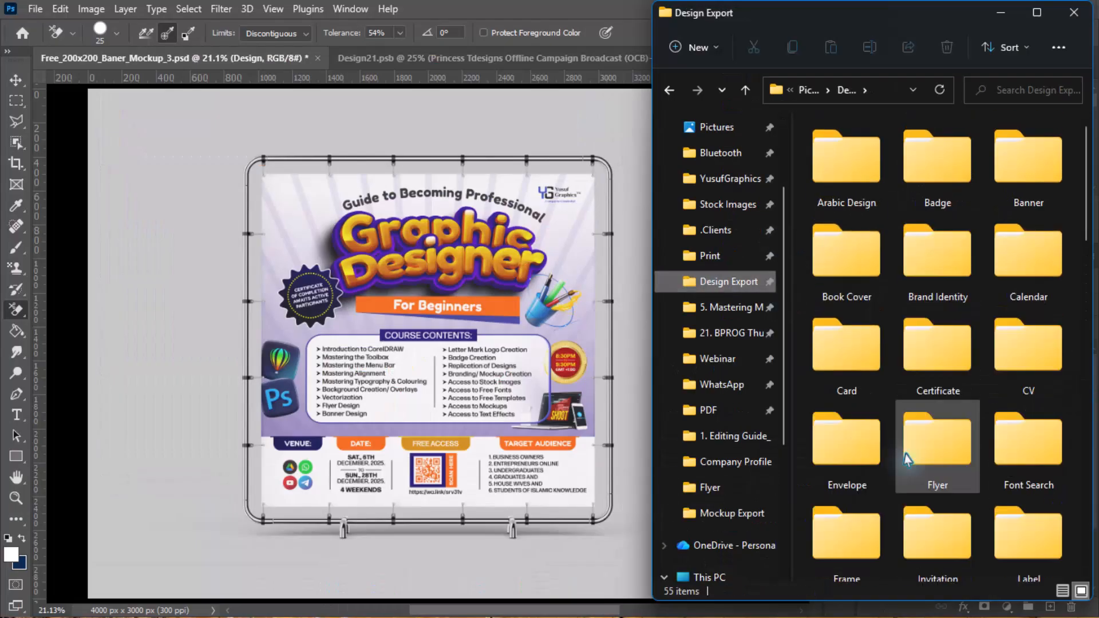
# - View the exported BPROG Webinar OCB Banner image from the Mockup Export folder and minimize the folder window
pyautogui.click(712, 511)
pyautogui.doubleClick(853, 189)
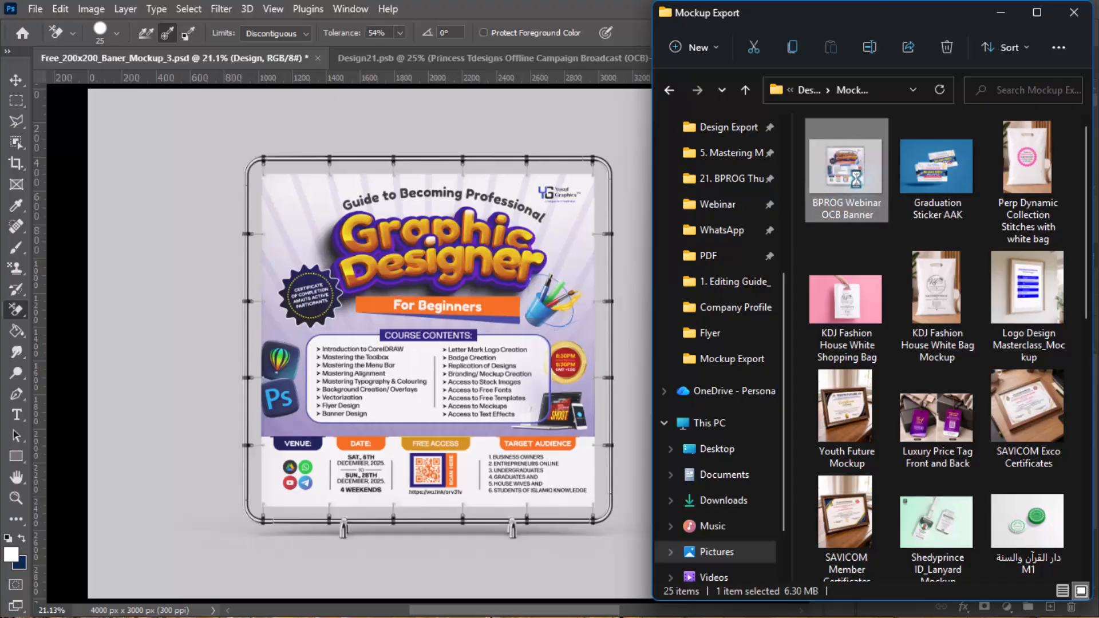
pyautogui.click(1001, 13)
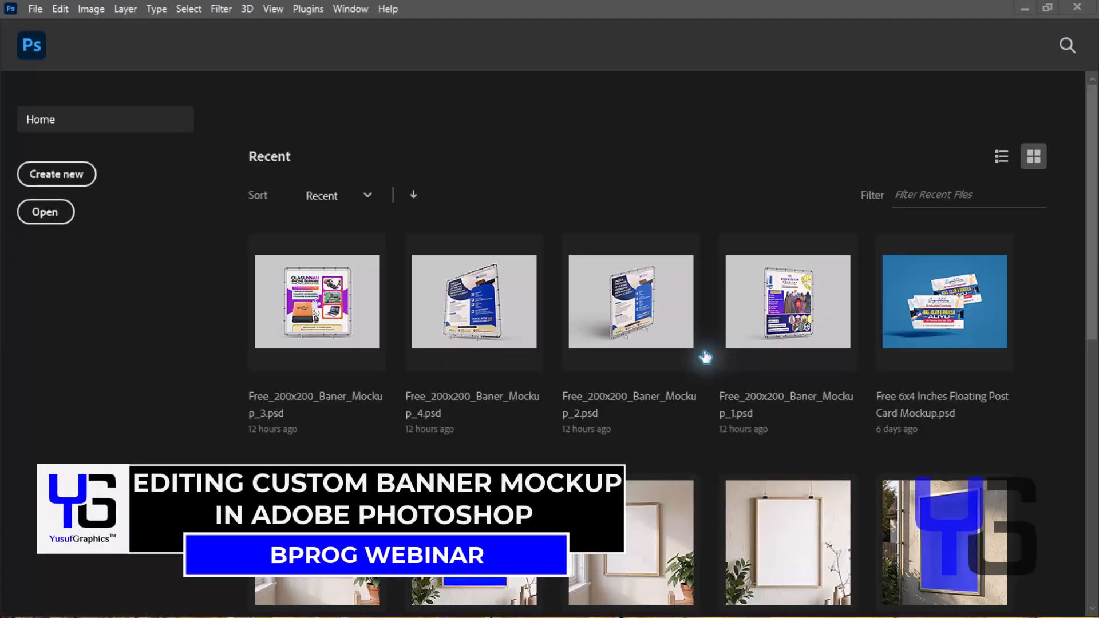
pyautogui.scroll(-2, 701, 356)
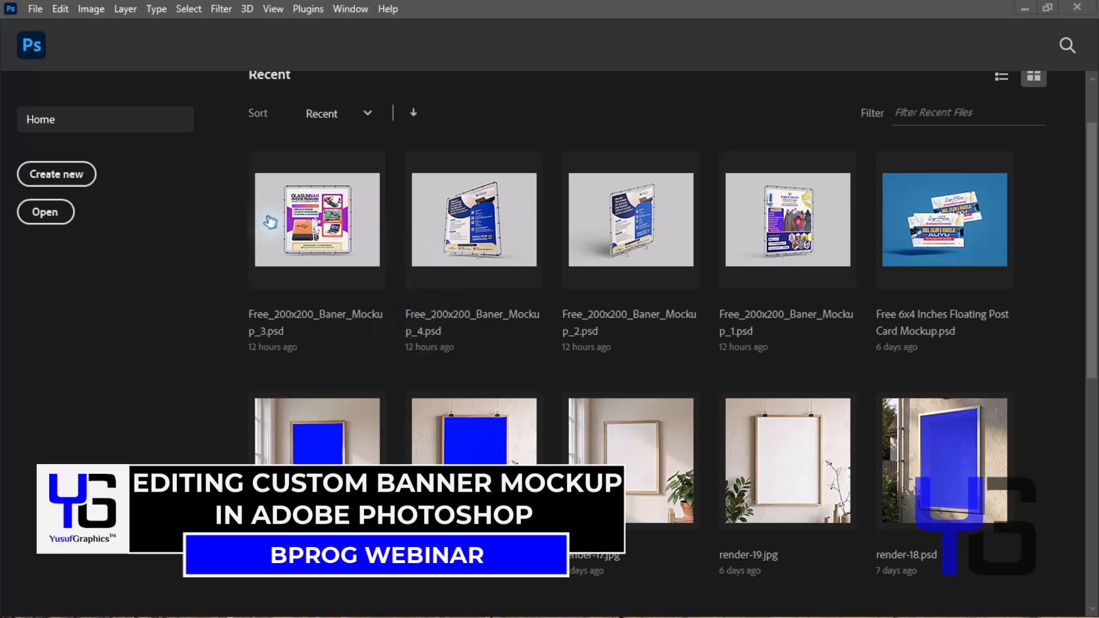
pyautogui.scroll(2, 439, 243)
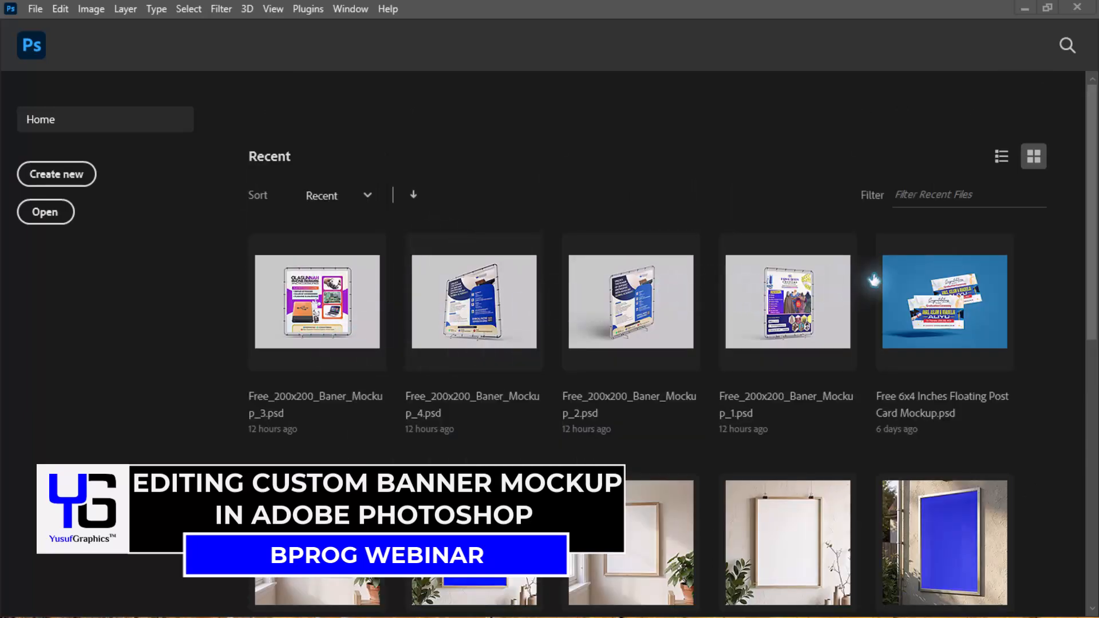
pyautogui.scroll(-4, 419, 438)
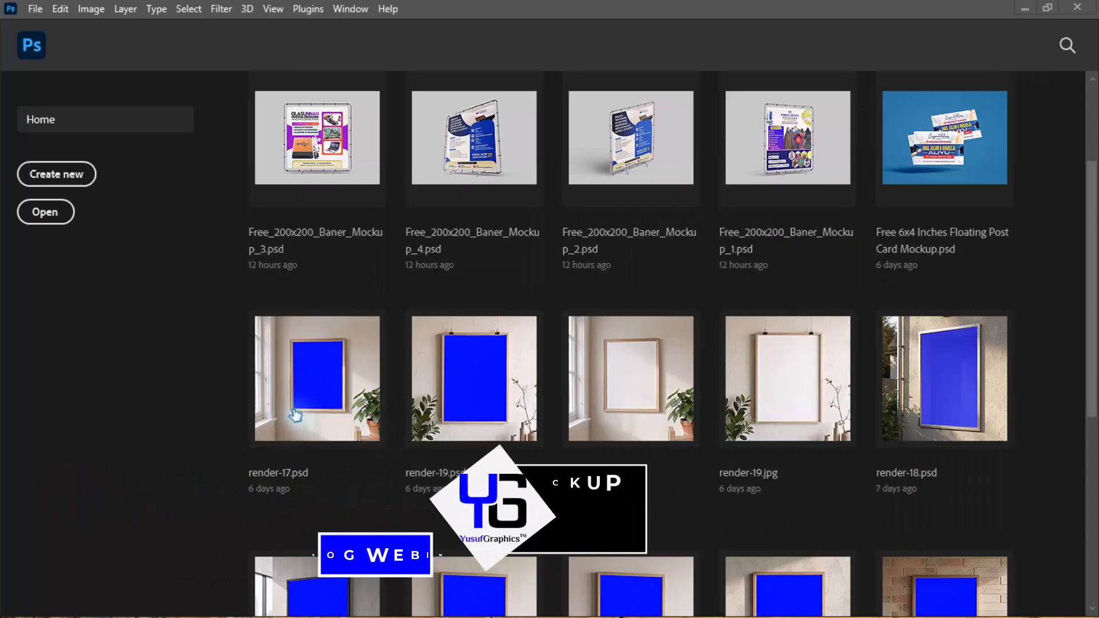
pyautogui.scroll(-10, 744, 405)
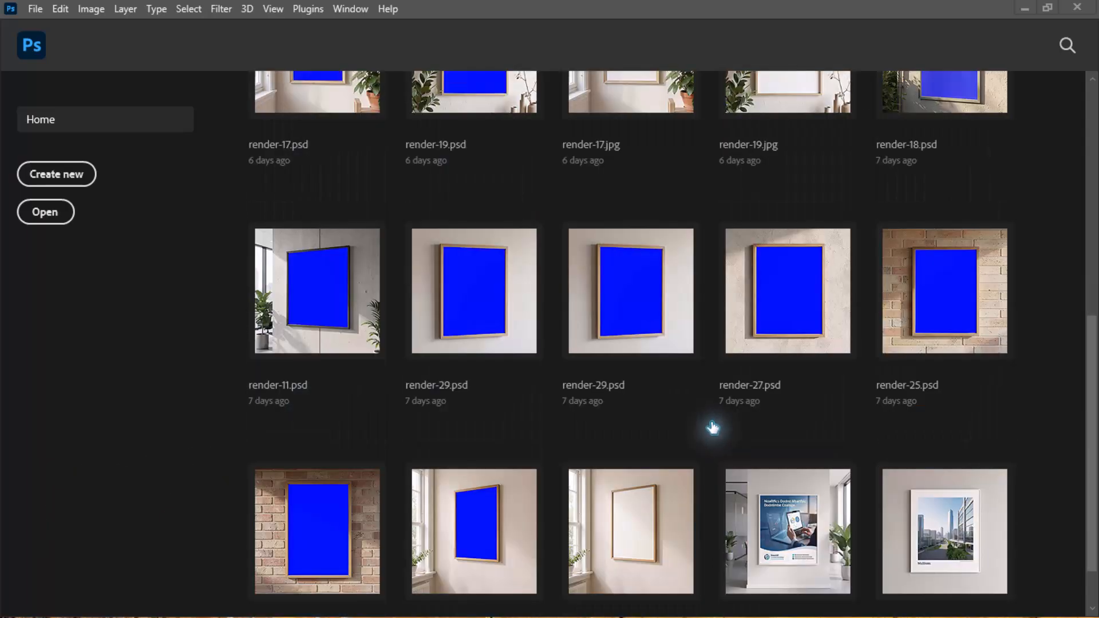
pyautogui.scroll(10, 713, 426)
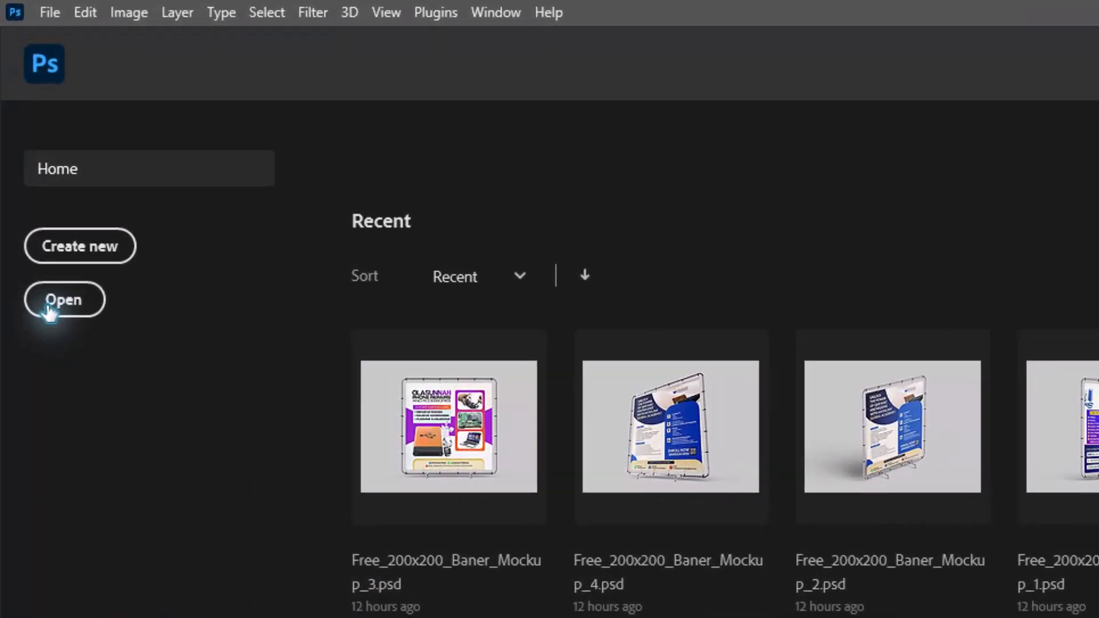
# - Start opening an existing file, go up to the Mockup folder and look through its mockup categories
pyautogui.click(41, 217)
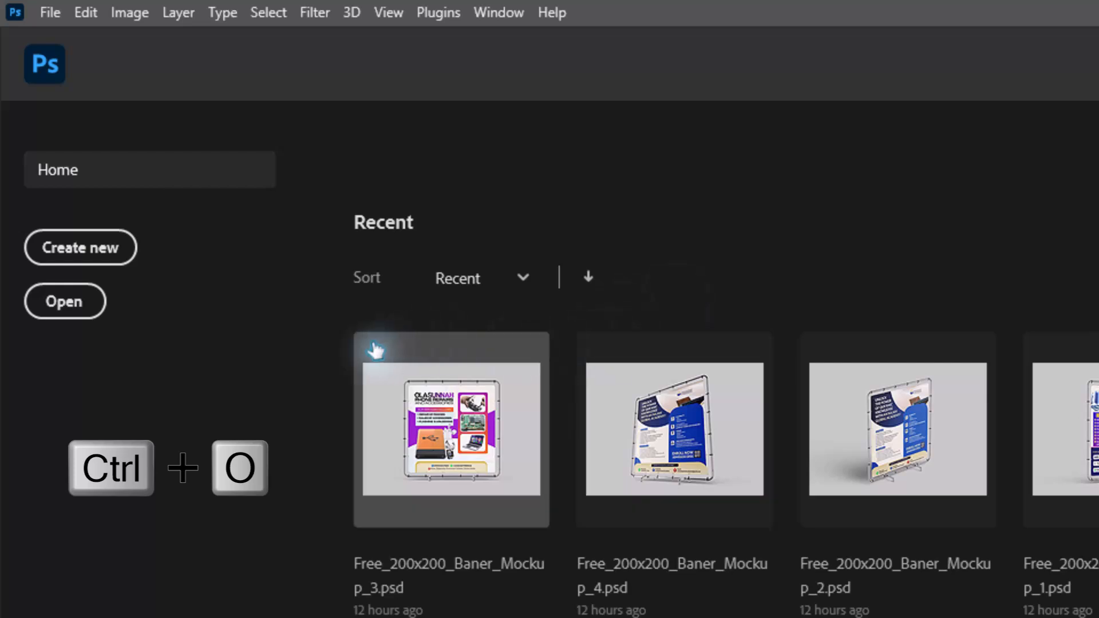
pyautogui.click(74, 316)
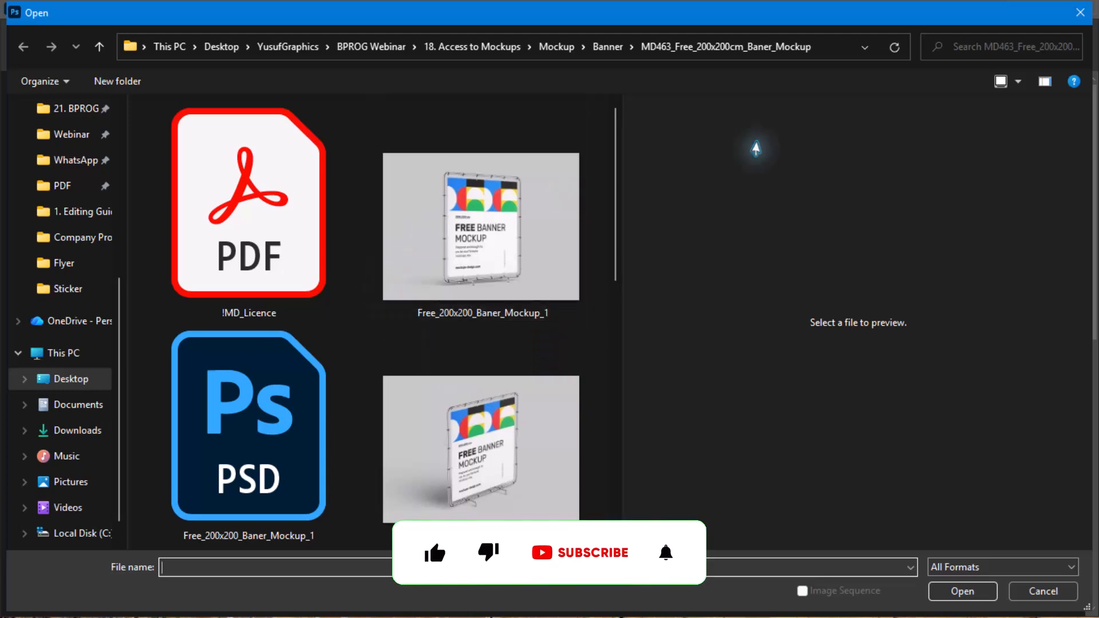
pyautogui.click(554, 48)
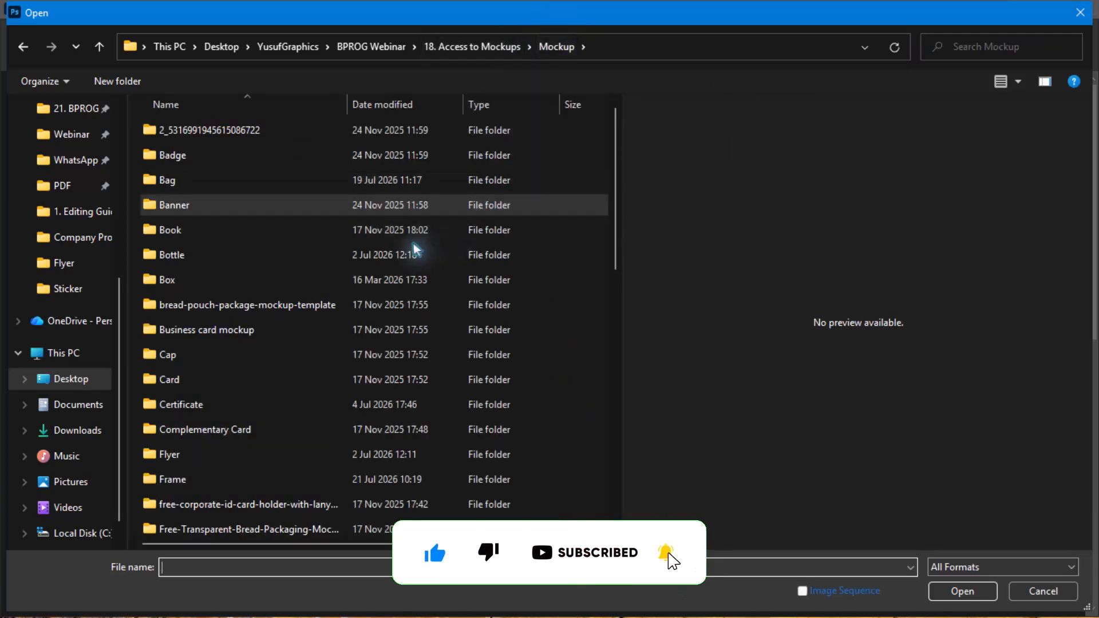
pyautogui.scroll(-5, 302, 149)
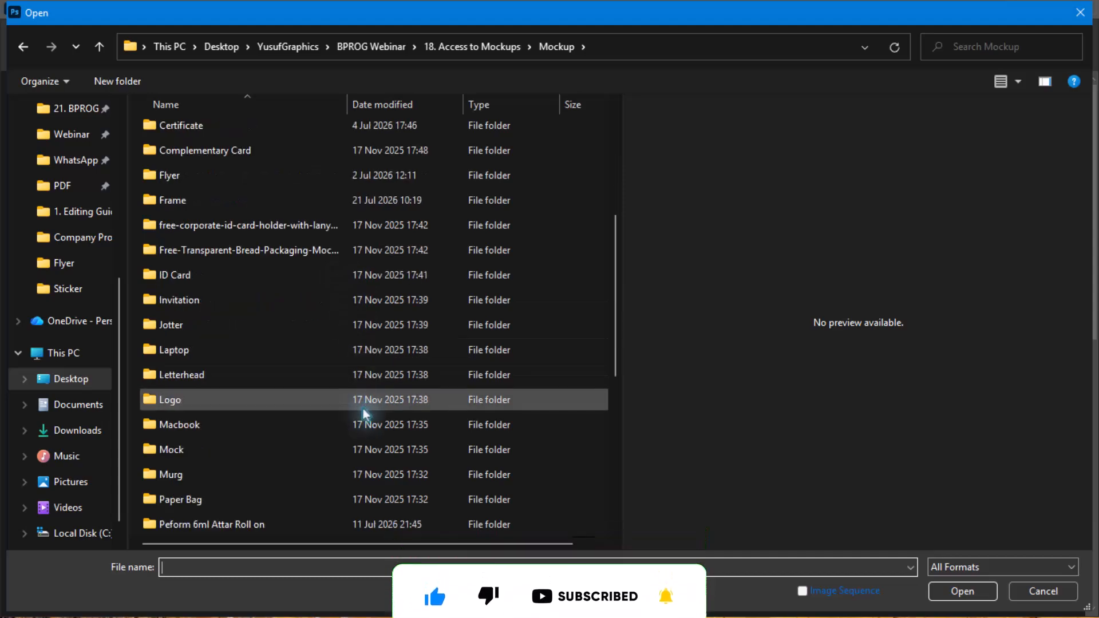
pyautogui.scroll(-5, 363, 407)
pyautogui.scroll(9, 363, 407)
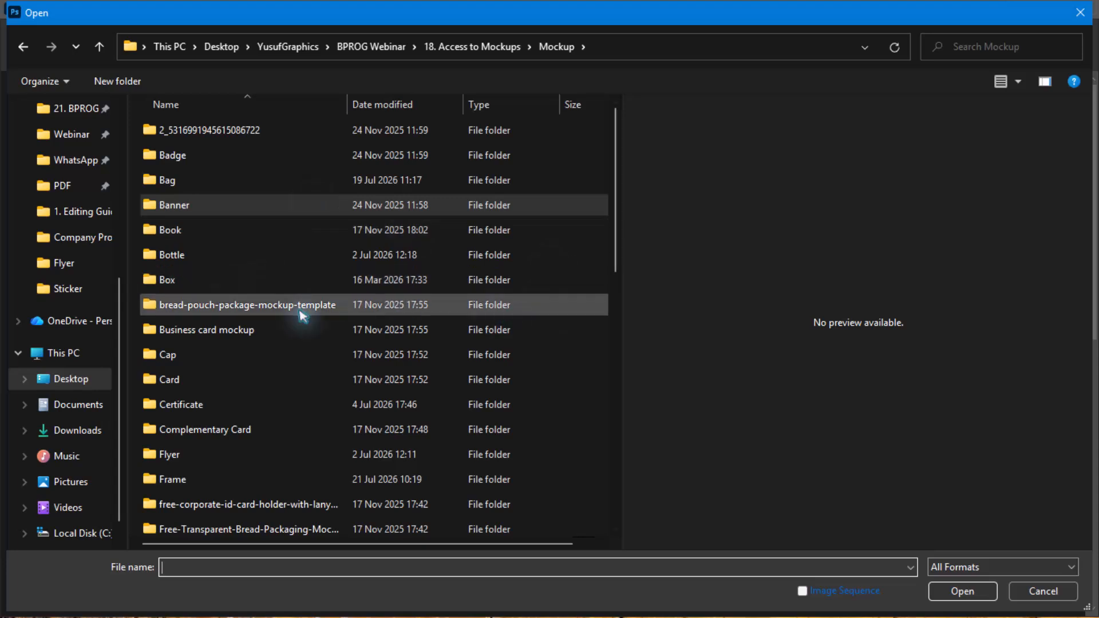
# - Go into the Banner folder and its MD463_Free_200x200cm_Baner_Mockup subfolder
pyautogui.click(212, 208)
pyautogui.doubleClick(210, 204)
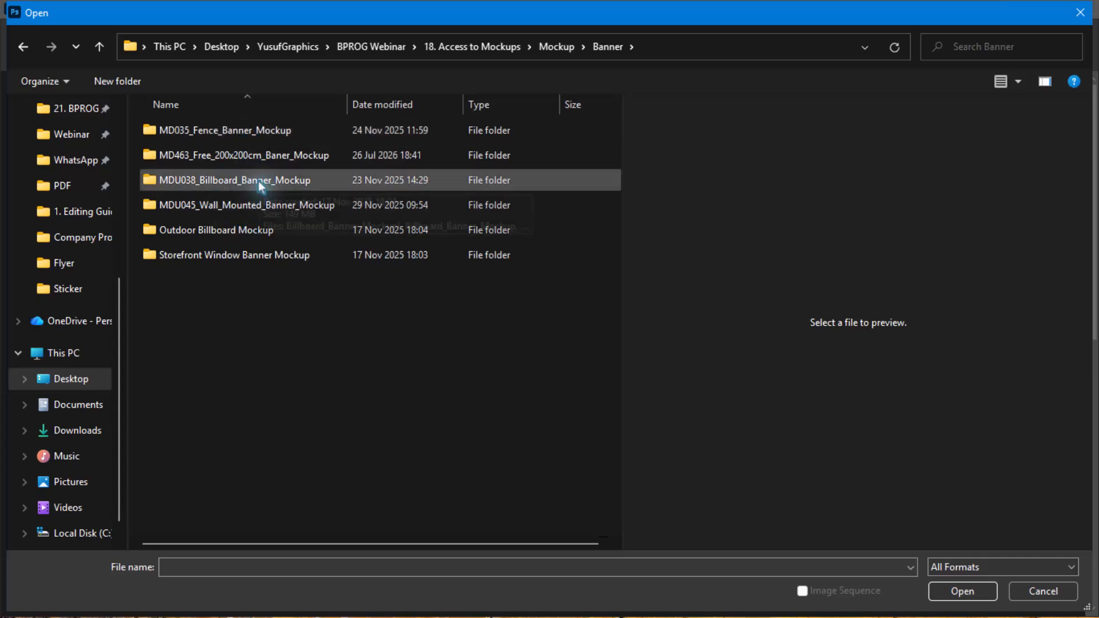
pyautogui.click(264, 161)
pyautogui.doubleClick(265, 163)
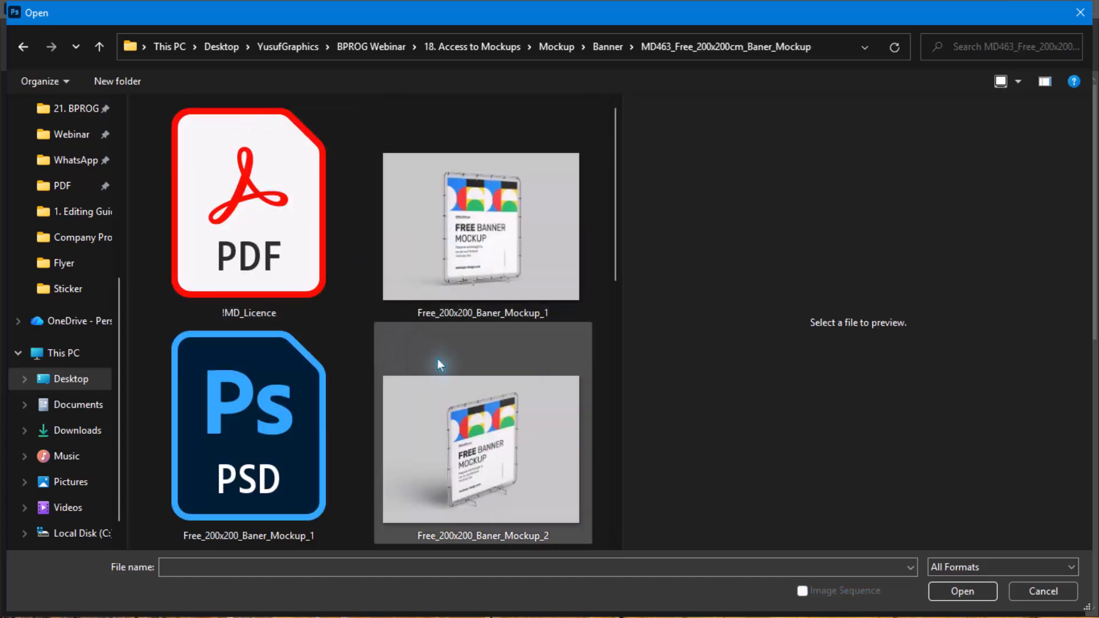
# - Preview the Free_200x200_Baner_Mockup_3 image and open the PSD file of the same name
pyautogui.scroll(-3, 480, 269)
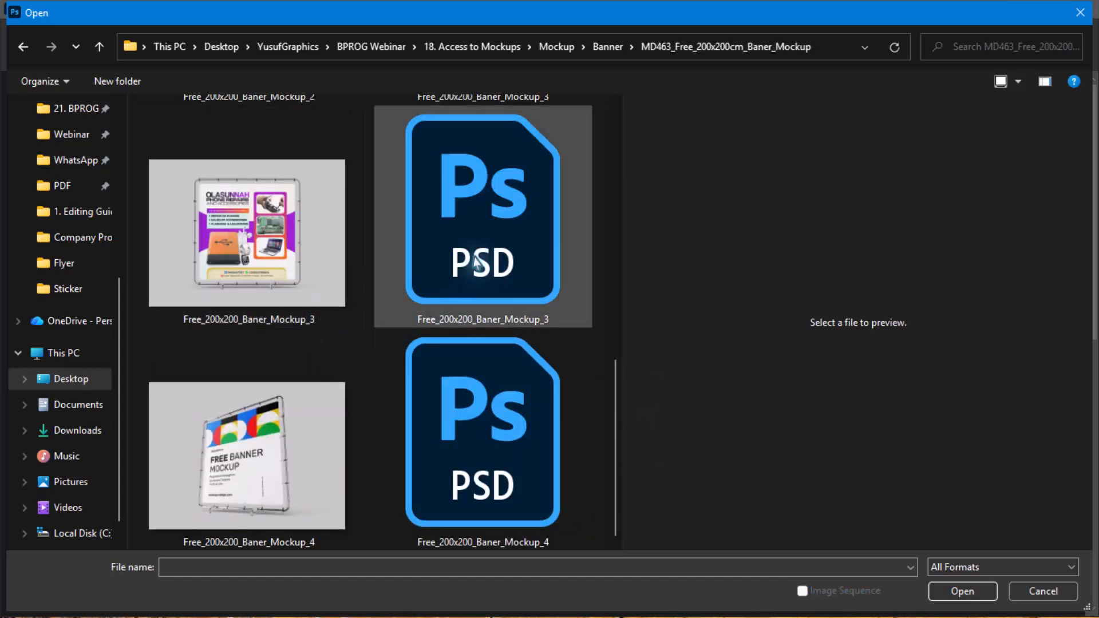
pyautogui.click(467, 233)
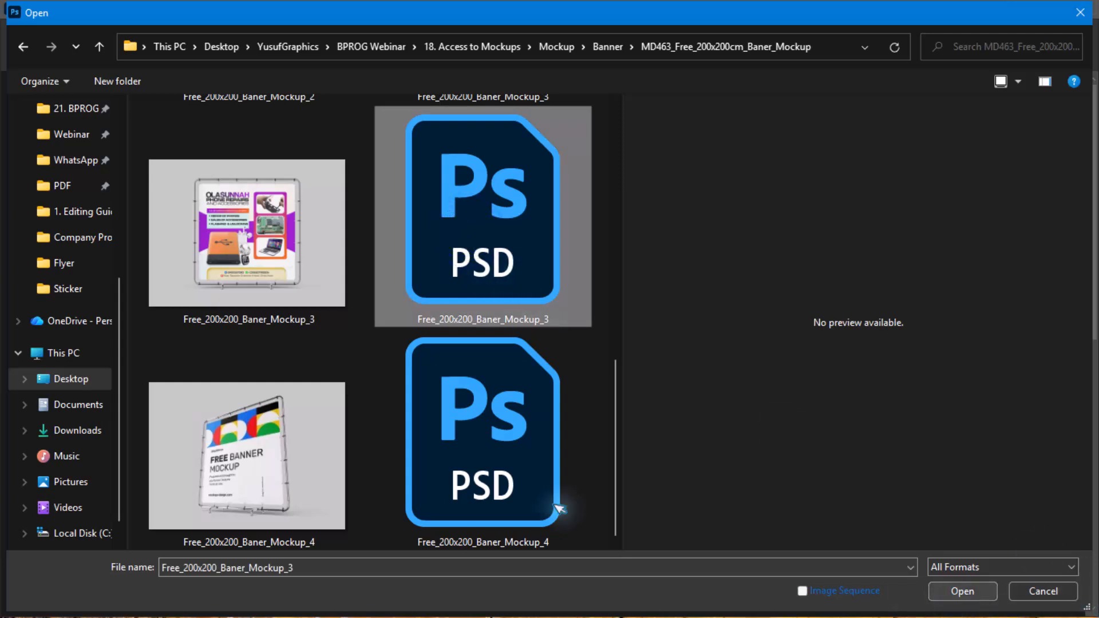
pyautogui.click(196, 289)
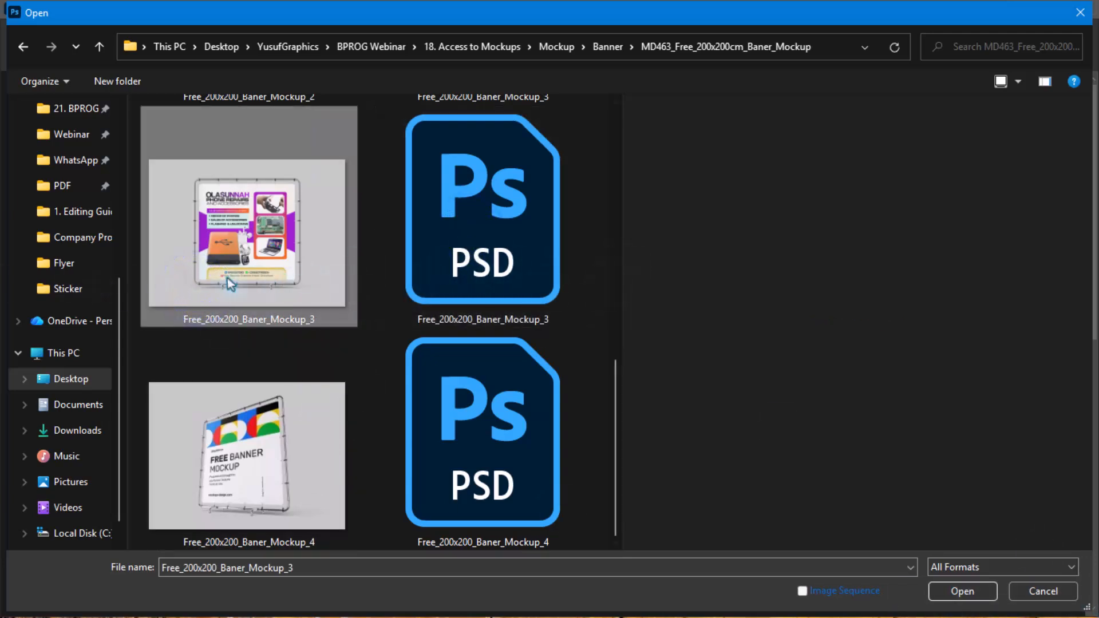
pyautogui.click(491, 251)
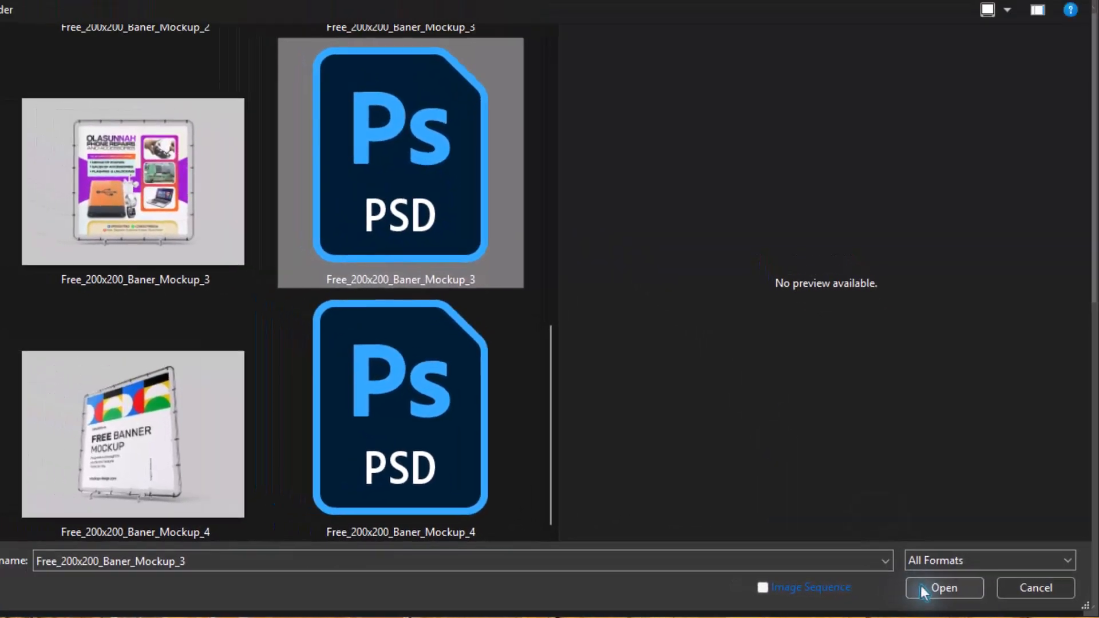
pyautogui.click(960, 590)
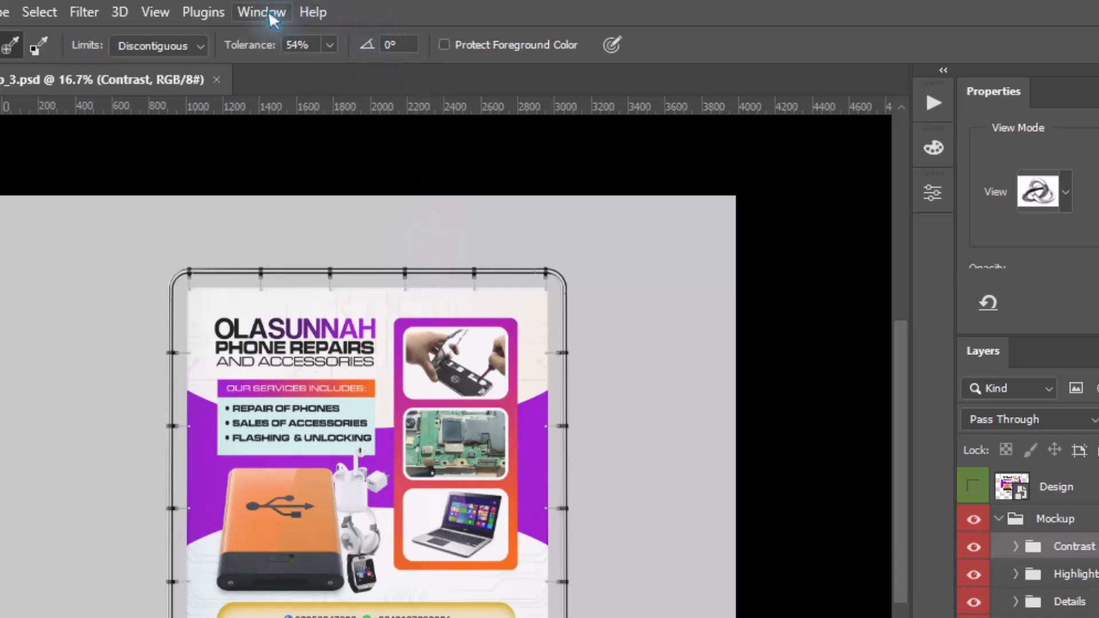
# - Examine the mockup's layer structure, selecting the top Design layer and collapsing and re-expanding the Mockup group
pyautogui.click(258, 17)
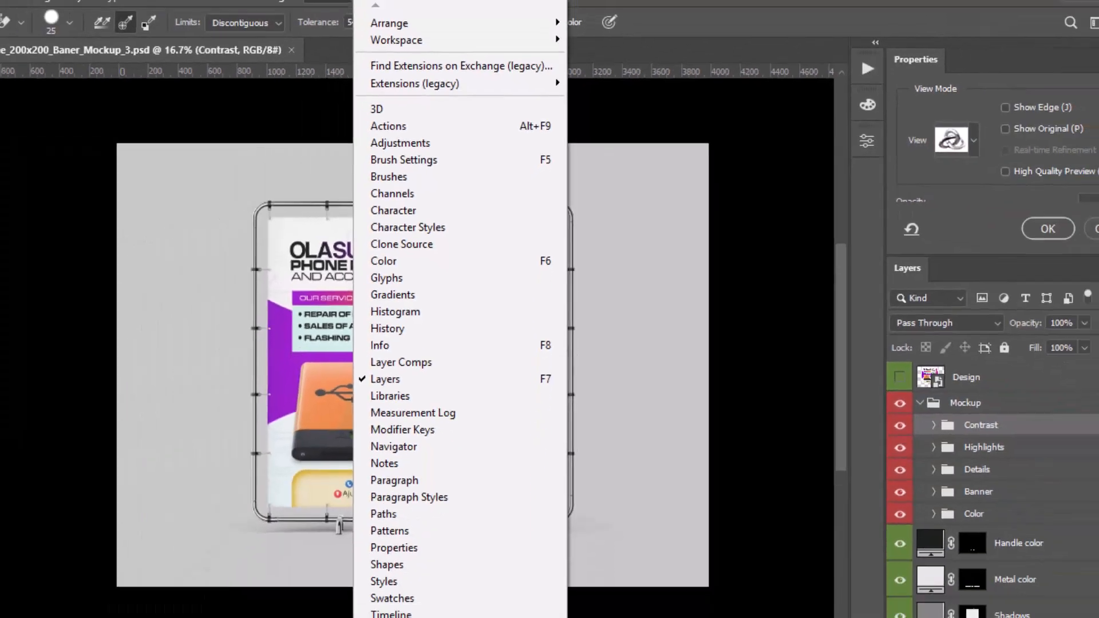
pyautogui.click(1074, 344)
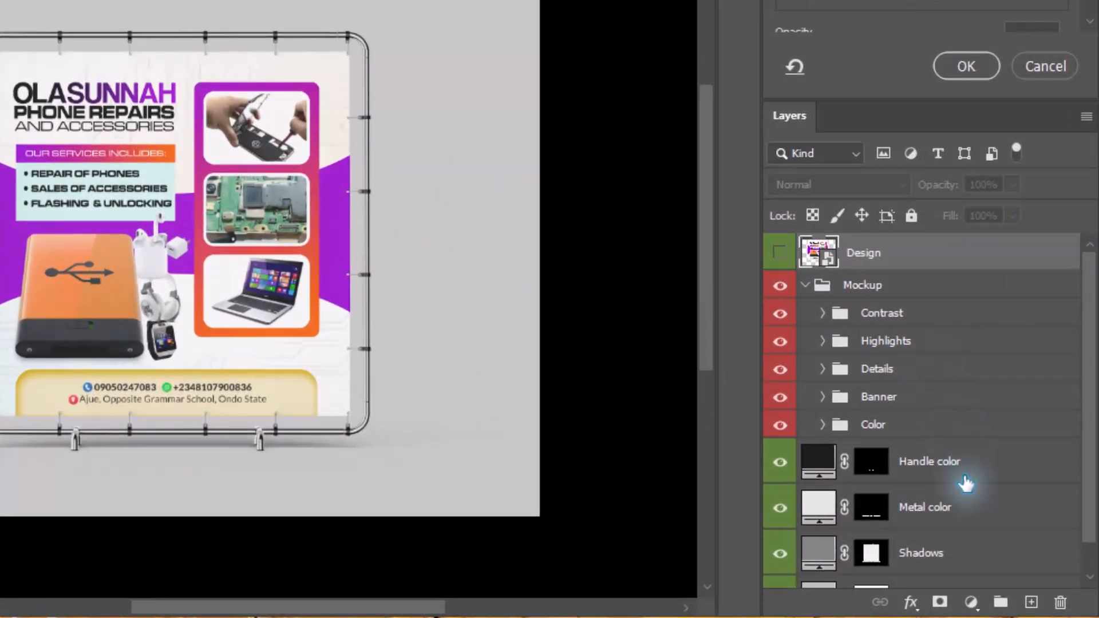
pyautogui.scroll(-1, 847, 301)
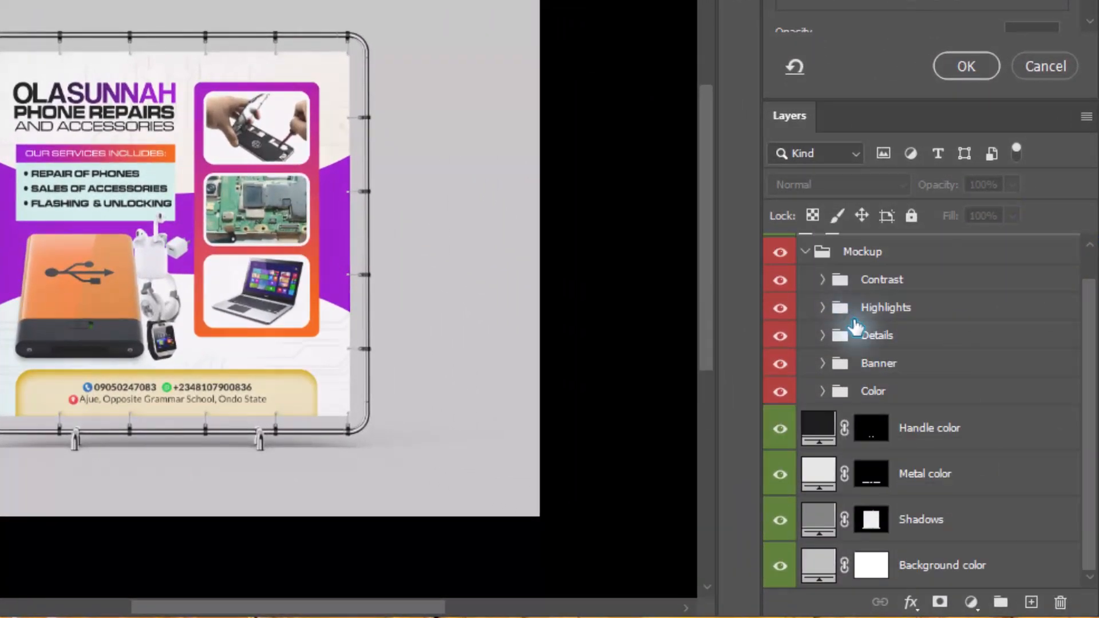
pyautogui.scroll(1, 855, 327)
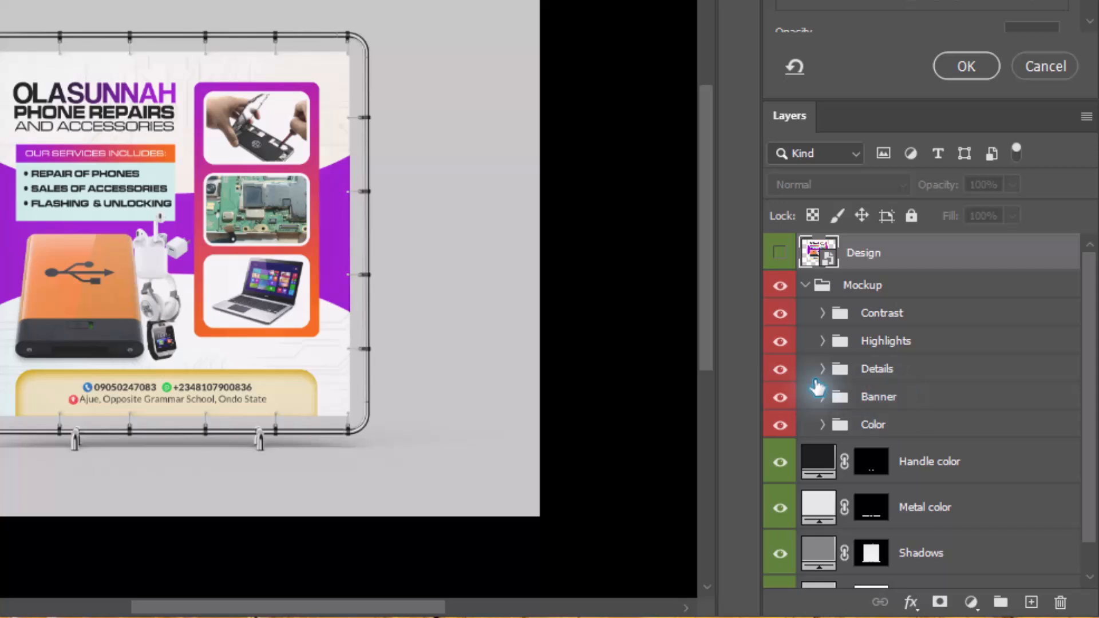
pyautogui.click(806, 285)
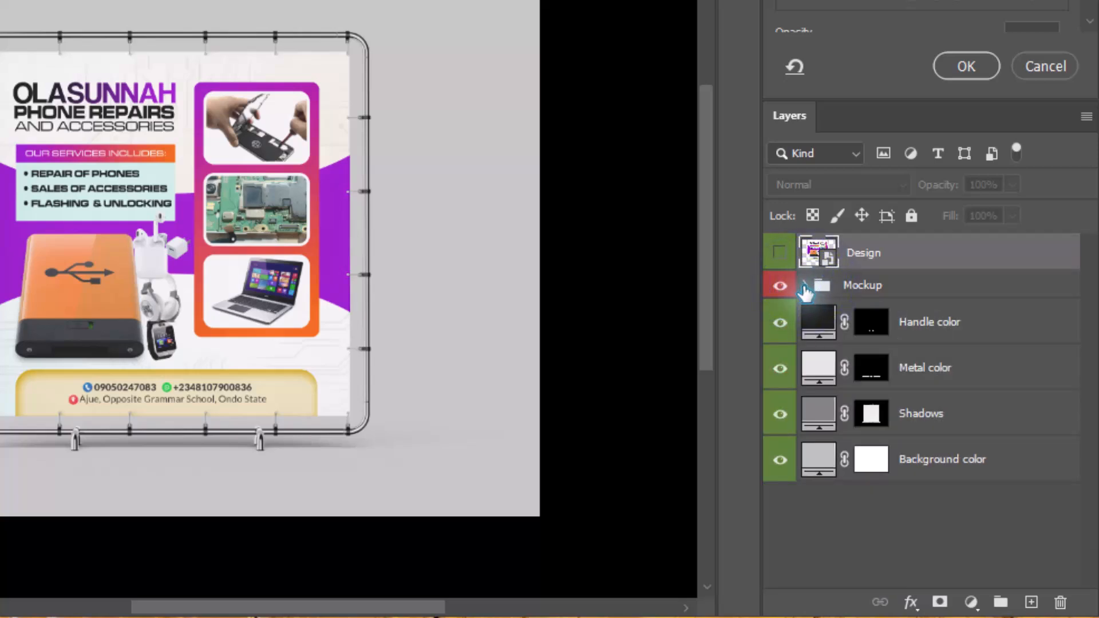
pyautogui.click(805, 285)
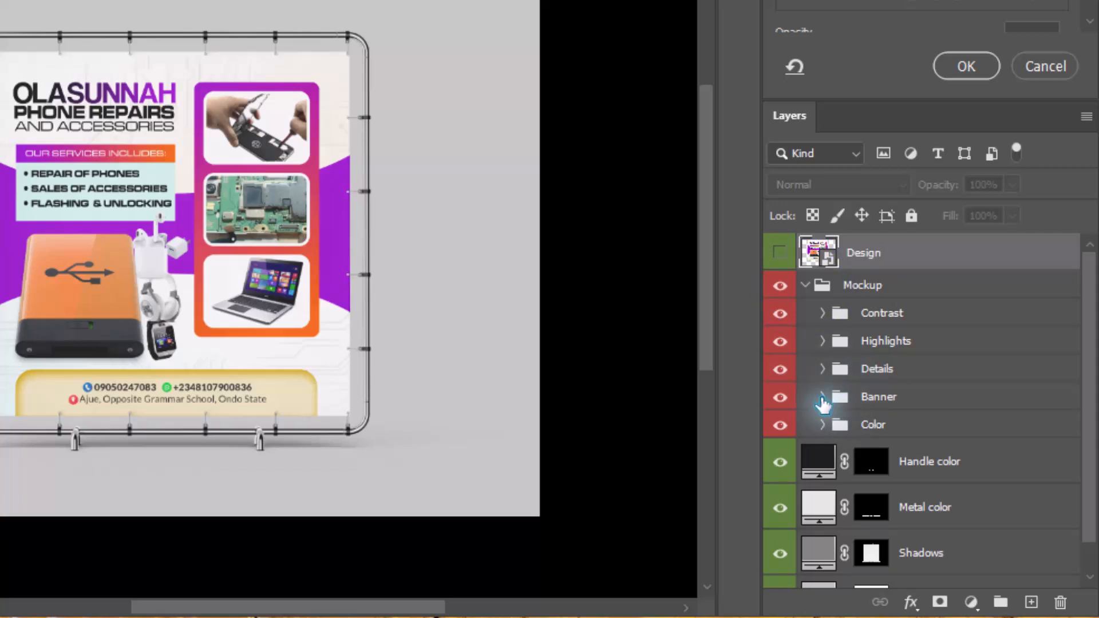
# - Expand the Banner group inside Mockup and open the contents of its Design smart object
pyautogui.click(820, 397)
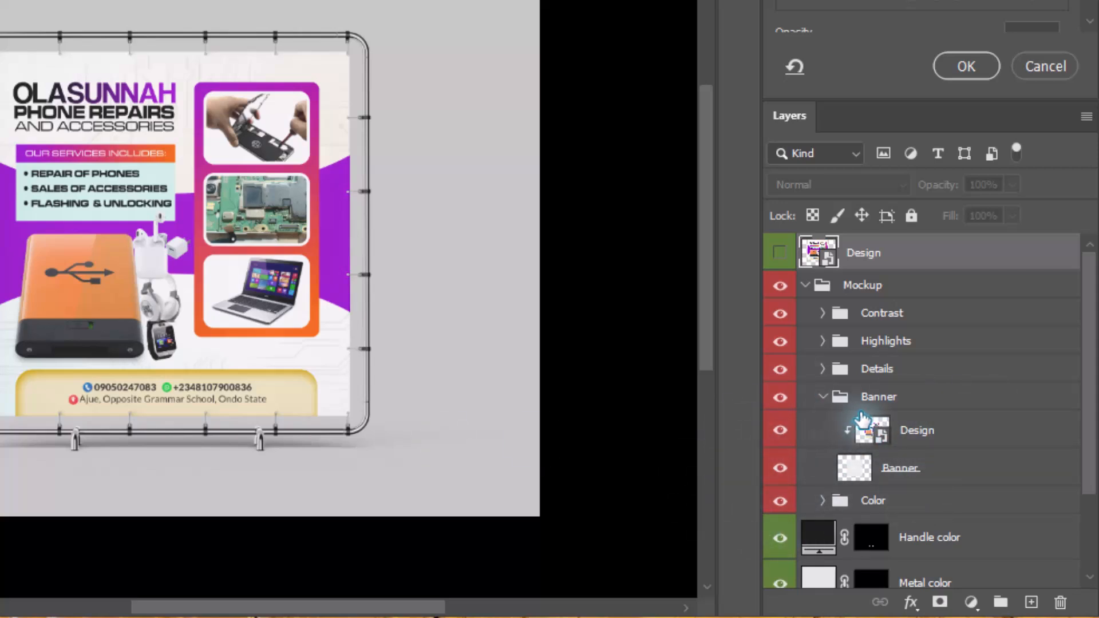
pyautogui.scroll(-4, 862, 421)
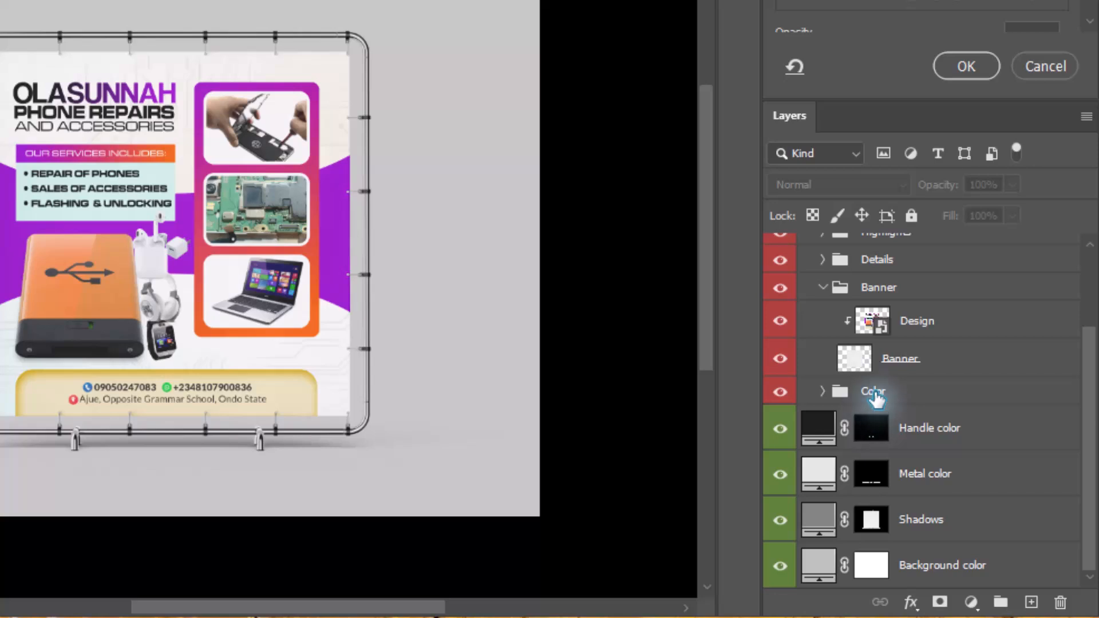
pyautogui.scroll(1, 874, 395)
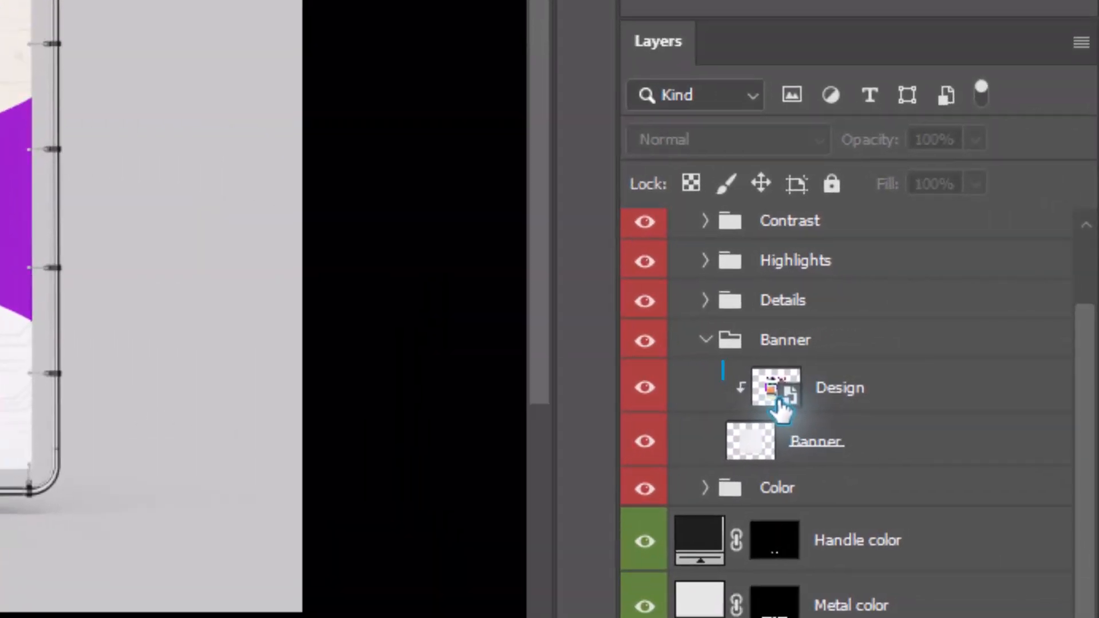
pyautogui.doubleClick(870, 359)
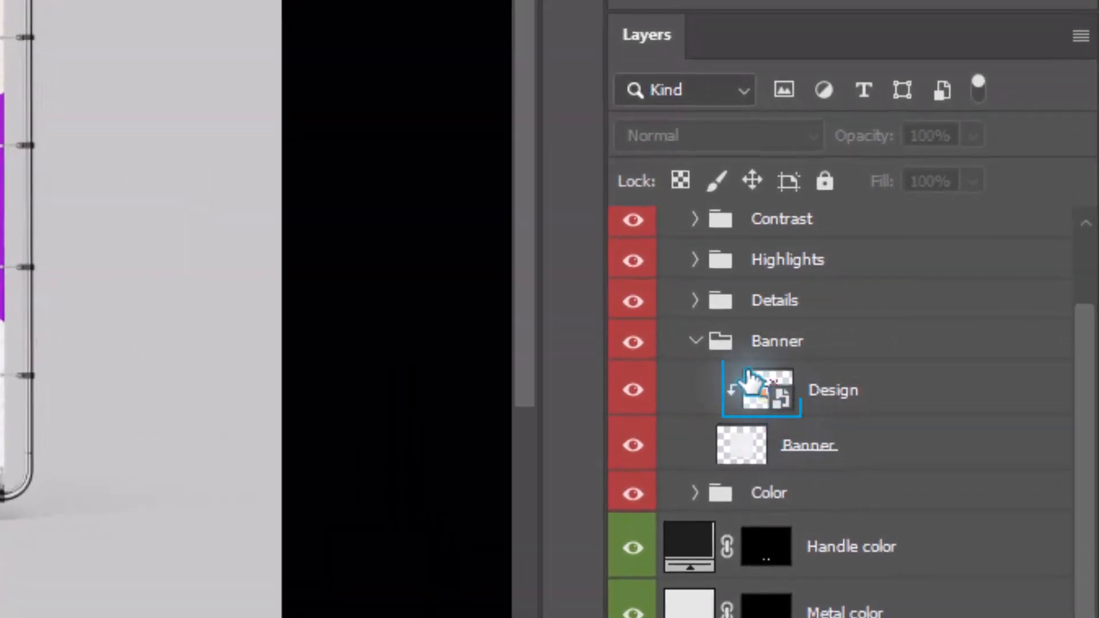
pyautogui.doubleClick(764, 395)
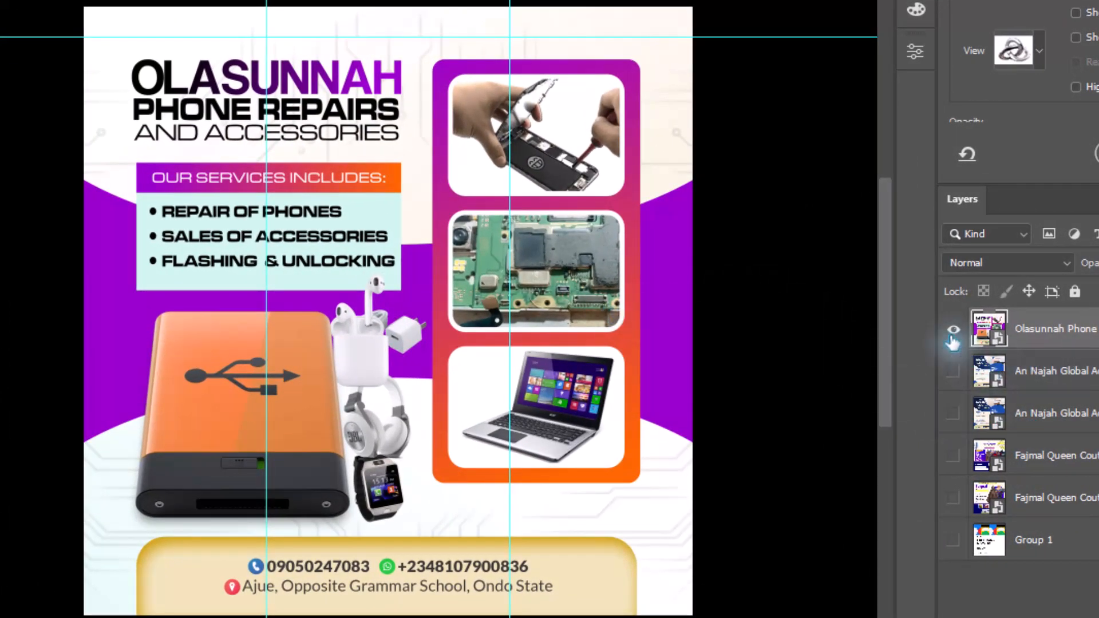
# - Hide the Olasunnah Phone Repairs layer and show the original Group 1 banner design
pyautogui.click(953, 364)
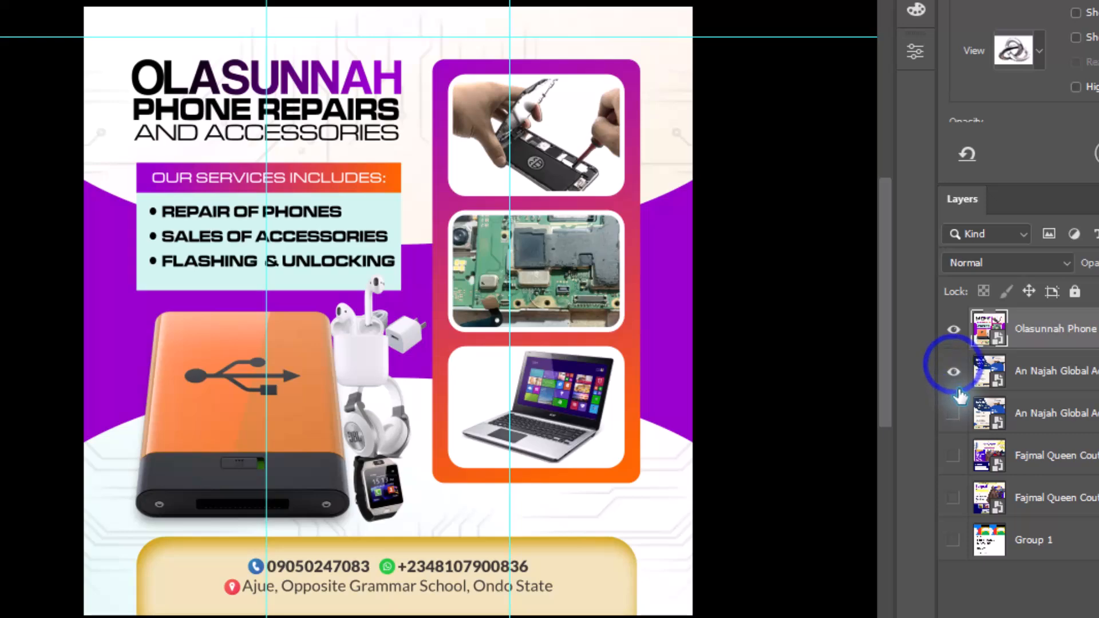
pyautogui.click(950, 329)
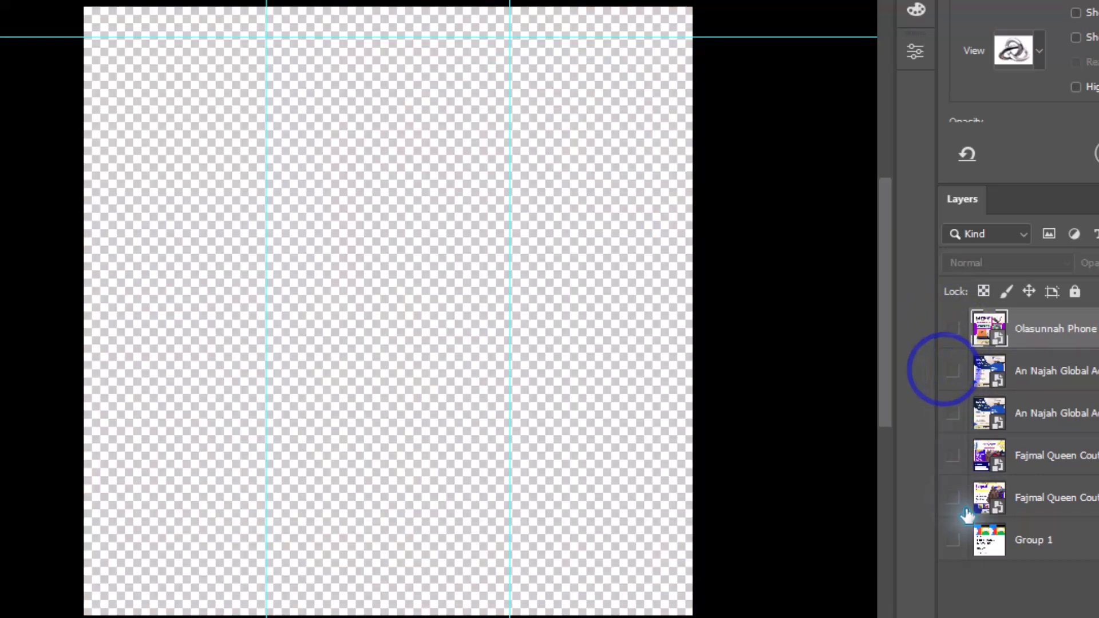
pyautogui.click(955, 541)
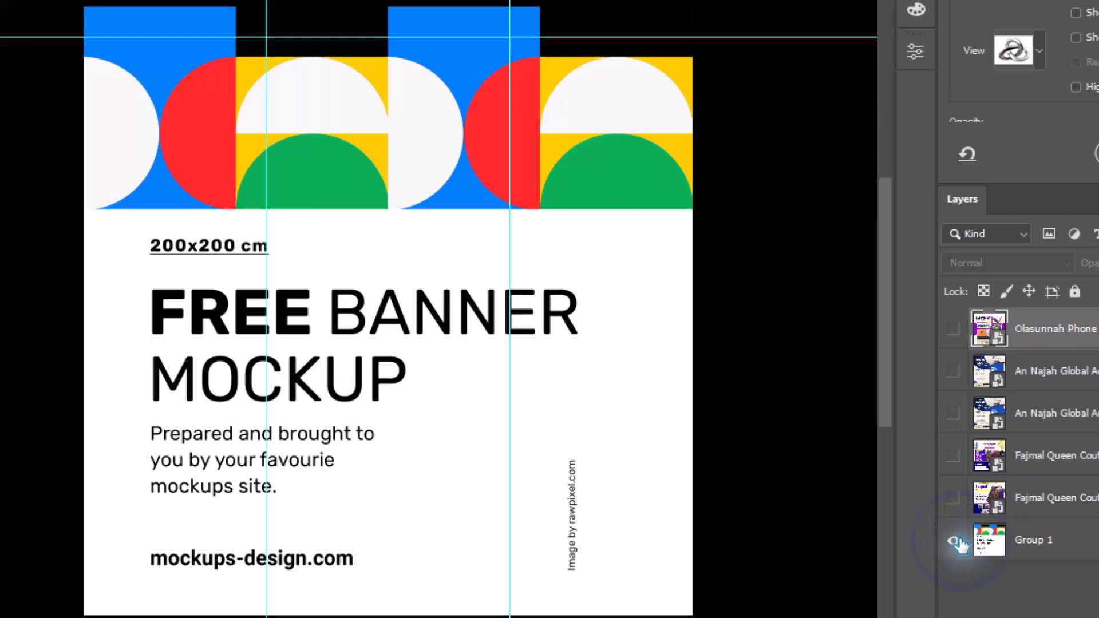
# - Hide the Group 1 layer to leave the banner canvas empty and start Place Embedded
pyautogui.click(955, 545)
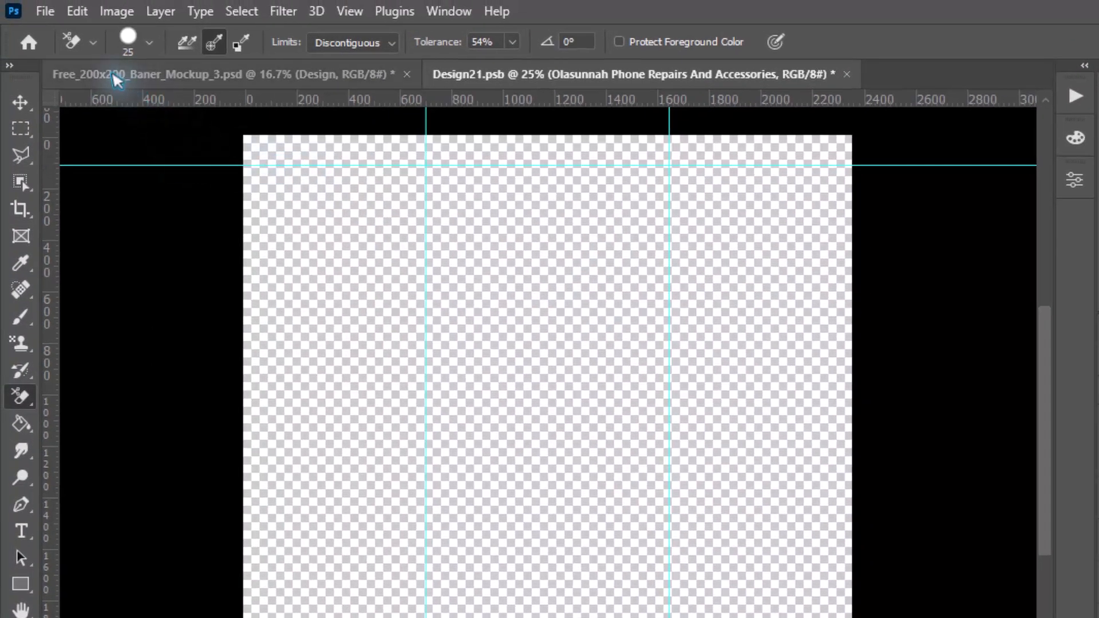
pyautogui.click(40, 7)
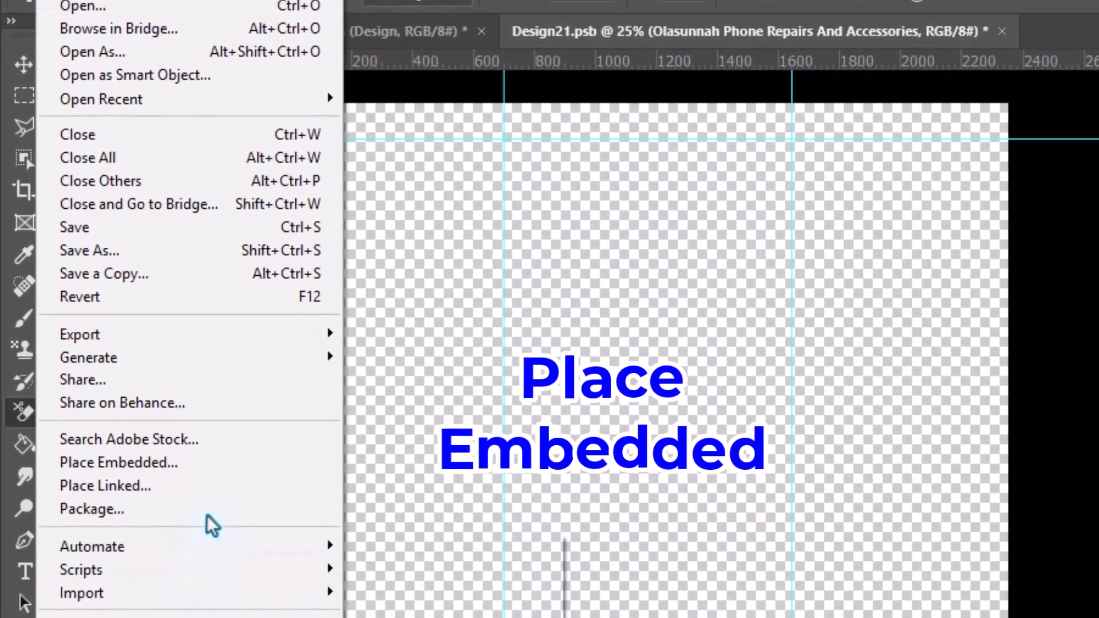
pyautogui.click(203, 468)
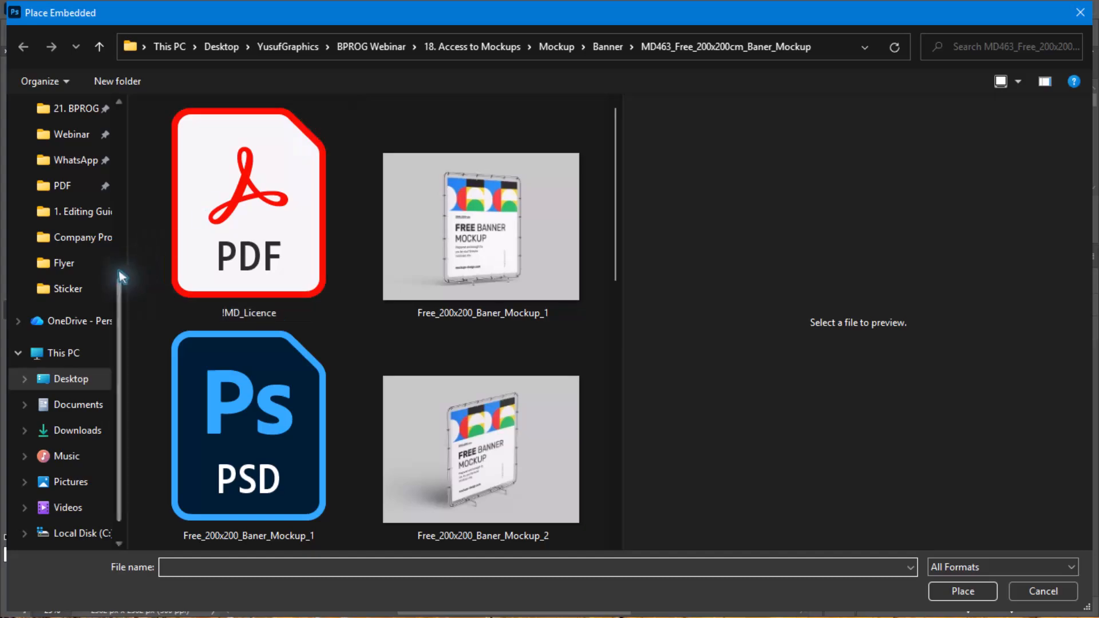
# - Look through the Design Export folder in Pictures and its Banner subfolder for a design to place
pyautogui.moveTo(118, 276); pyautogui.dragTo(118, 139)
pyautogui.click(72, 160)
pyautogui.doubleClick(372, 152)
pyautogui.scroll(-6, 506, 327)
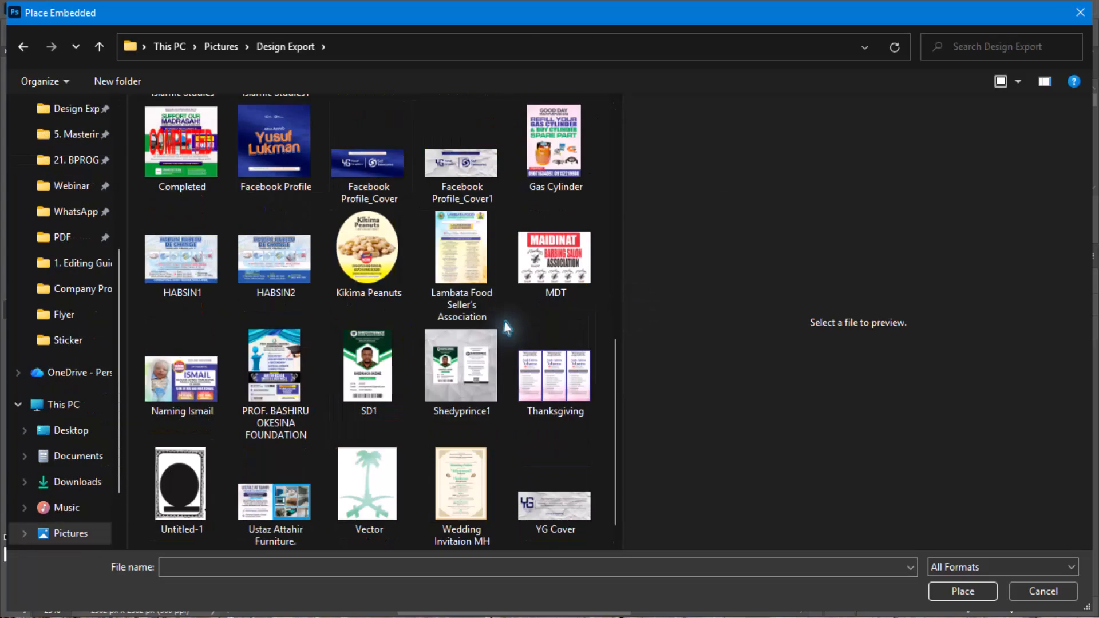
pyautogui.scroll(5, 507, 327)
pyautogui.doubleClick(515, 138)
pyautogui.scroll(-1, 437, 214)
pyautogui.click(286, 47)
pyautogui.doubleClick(368, 152)
pyautogui.click(286, 47)
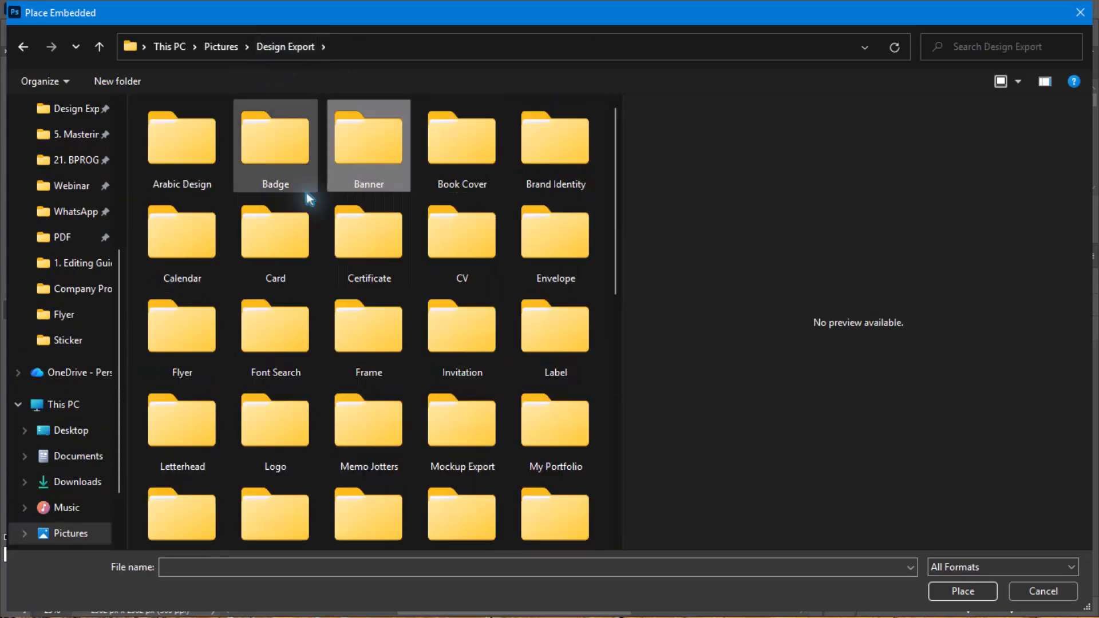
# - Check the Flyer, Brand Identity and Webinar subfolders of Design Export, previewing the Fajmal Queen Couture_Flyer-Banner image
pyautogui.doubleClick(182, 329)
pyautogui.doubleClick(181, 137)
pyautogui.click(286, 158)
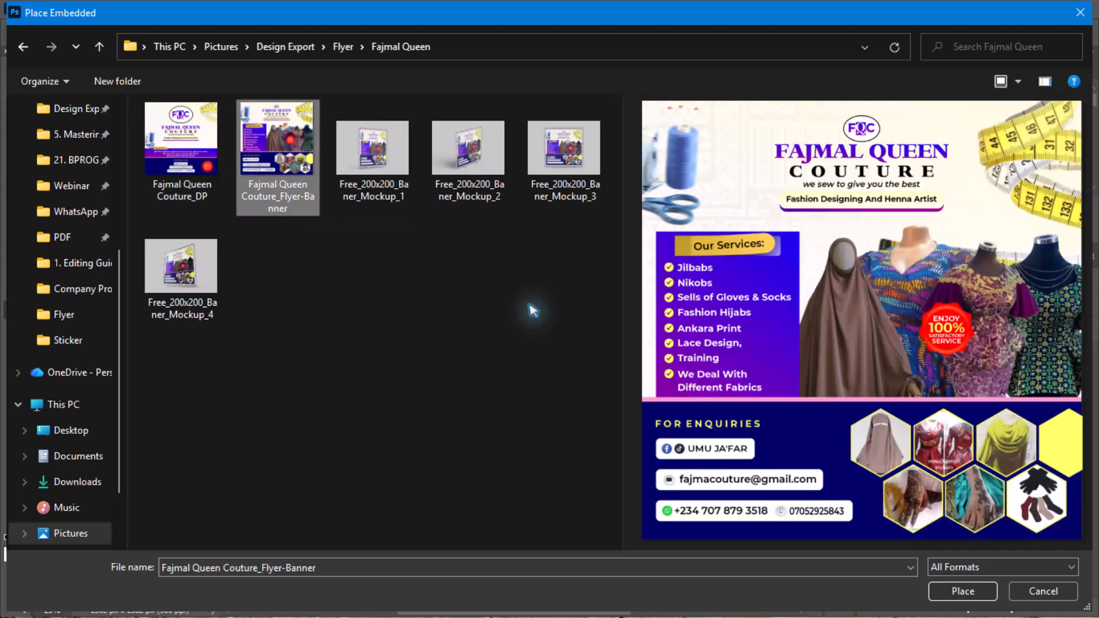
pyautogui.click(343, 47)
pyautogui.click(285, 46)
pyautogui.doubleClick(554, 136)
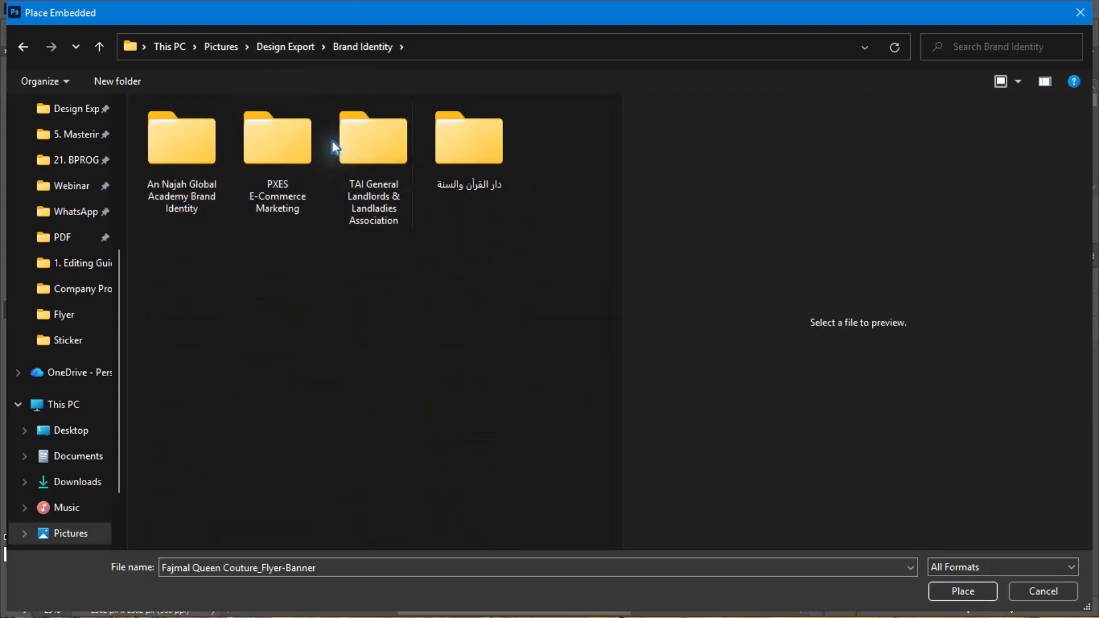
pyautogui.click(274, 52)
pyautogui.scroll(-5, 486, 252)
pyautogui.doubleClick(554, 260)
pyautogui.doubleClick(279, 146)
pyautogui.click(353, 47)
pyautogui.scroll(4, 114, 160)
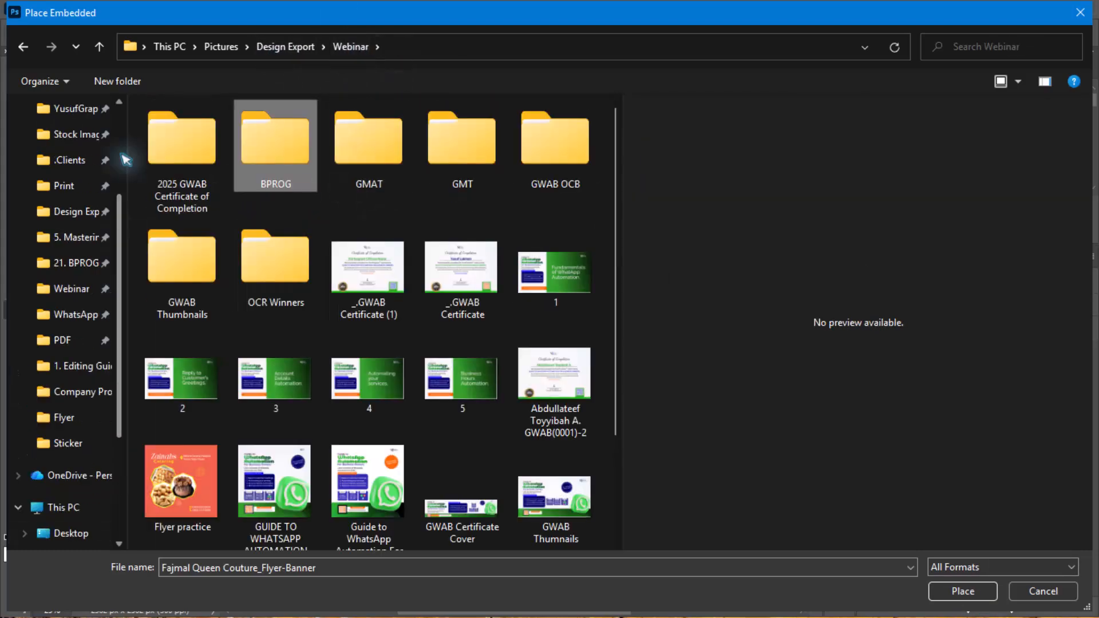
# - Place the square Offline Campaign Broadcast (OCB)-1 image from the first subfolder of BPROG Webinar's . Offline Campaign Broadcast (OCB) folder
pyautogui.click(75, 269)
pyautogui.scroll(-6, 203, 296)
pyautogui.scroll(1, 204, 296)
pyautogui.doubleClick(195, 191)
pyautogui.doubleClick(239, 133)
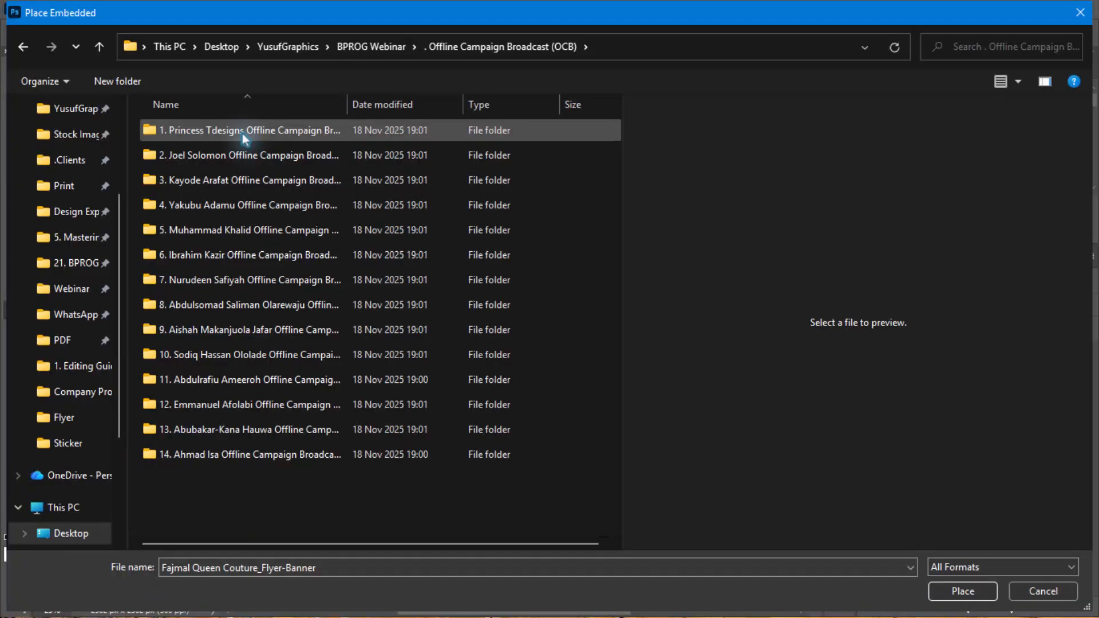
pyautogui.doubleClick(244, 134)
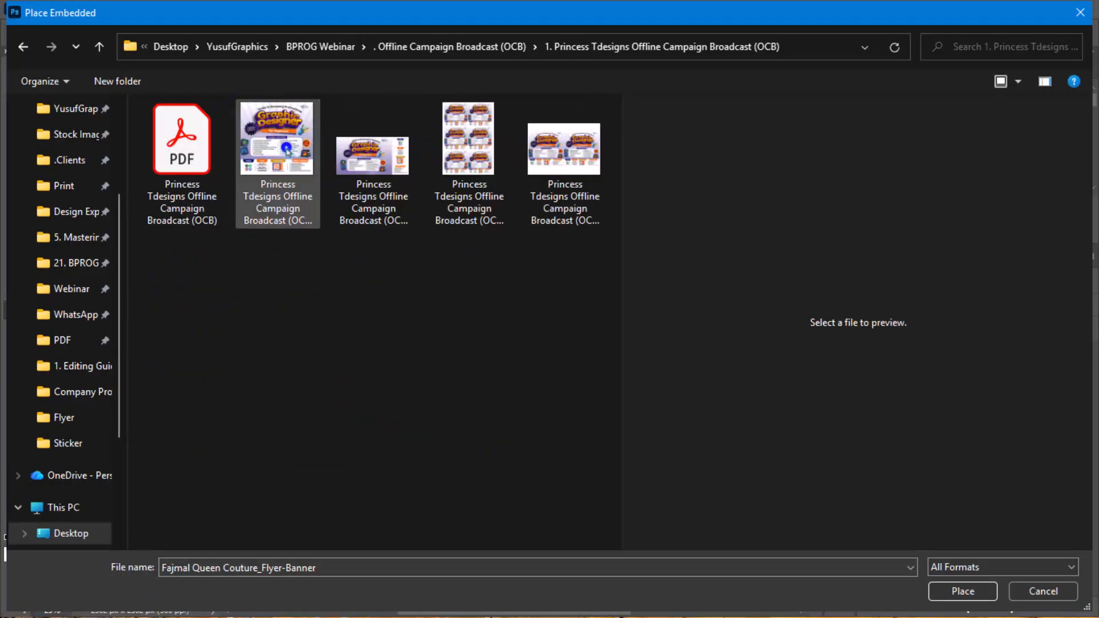
pyautogui.click(287, 147)
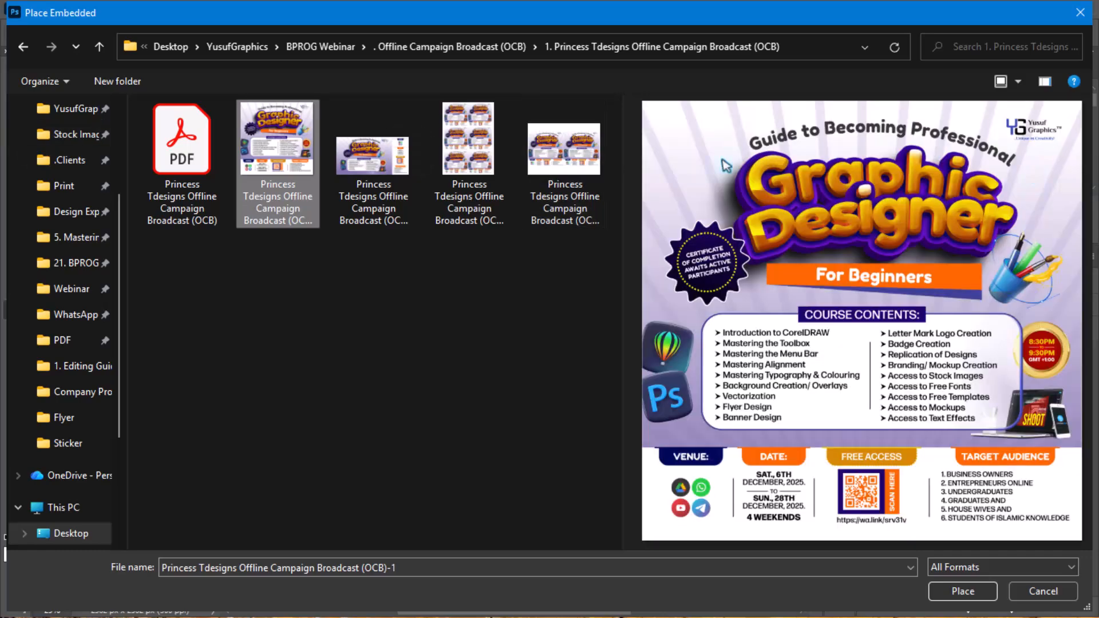
pyautogui.click(973, 594)
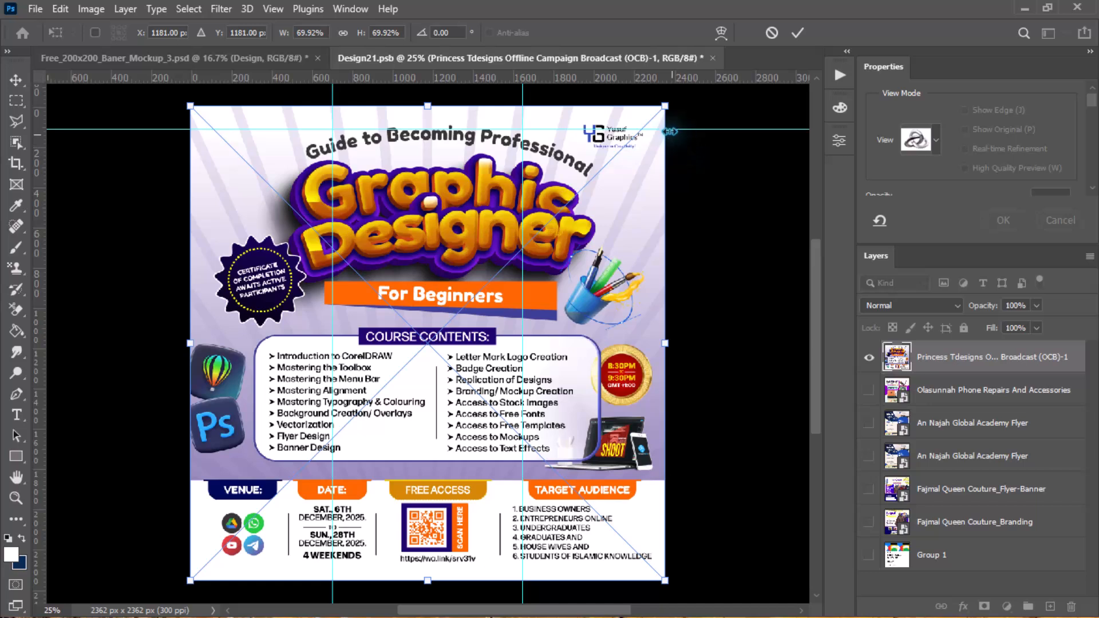
# - Scale the placed design proportionally from its centre to 70.04% so it covers the canvas, and commit the transform
pyautogui.hotkey('alt', 'shift')
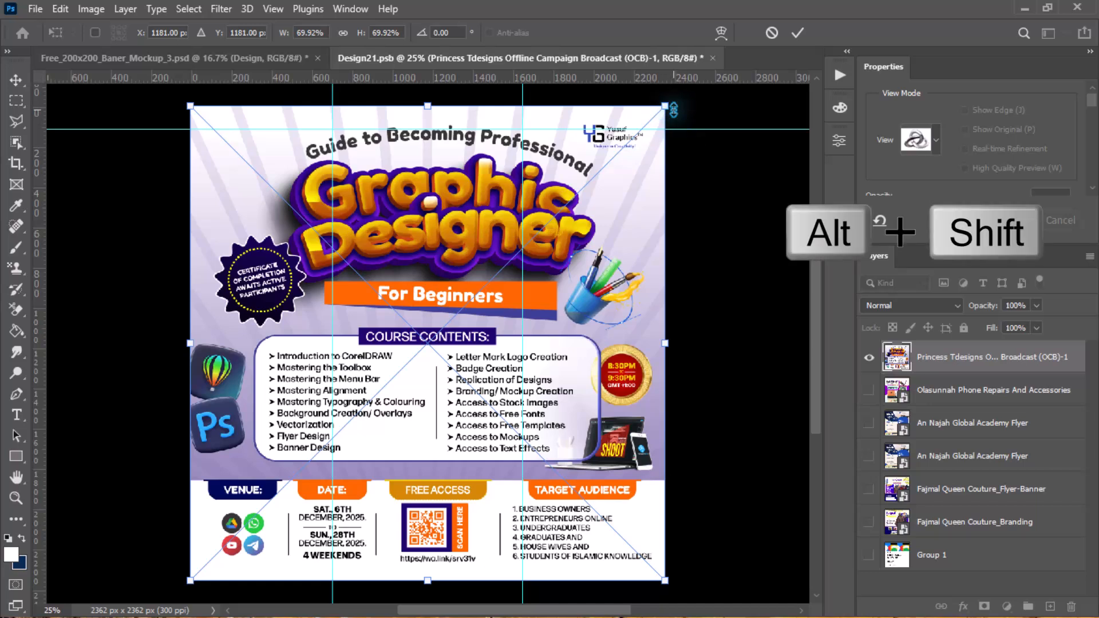
pyautogui.moveTo(667, 108)
pyautogui.mouseDown()
pyautogui.moveTo(650, 153)
pyautogui.moveTo(642, 136)
pyautogui.moveTo(671, 108)
pyautogui.mouseUp()
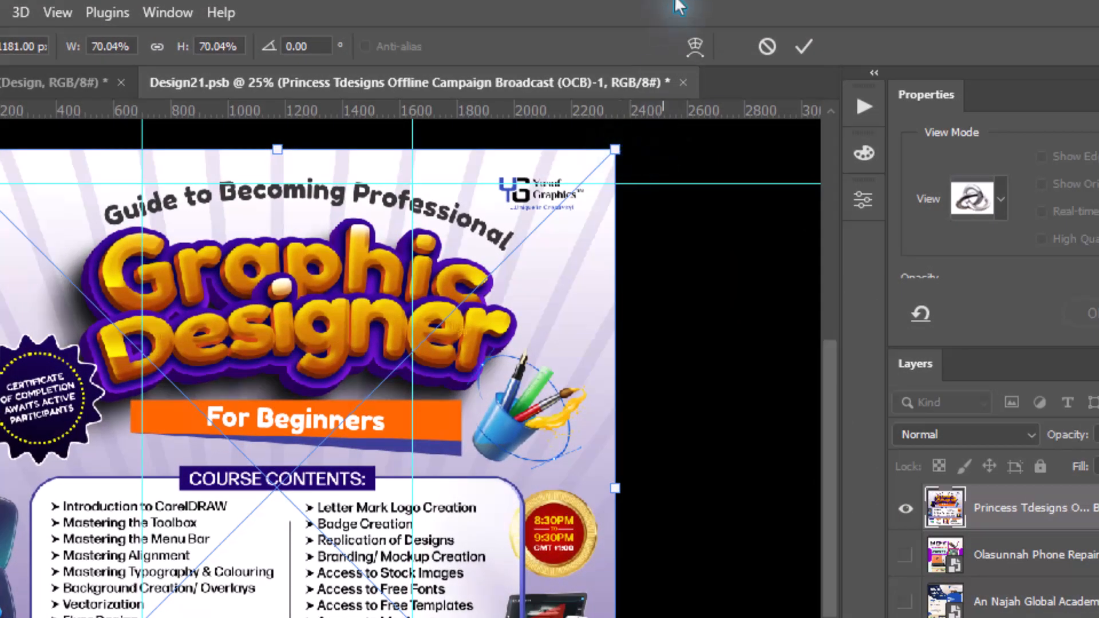
pyautogui.click(804, 50)
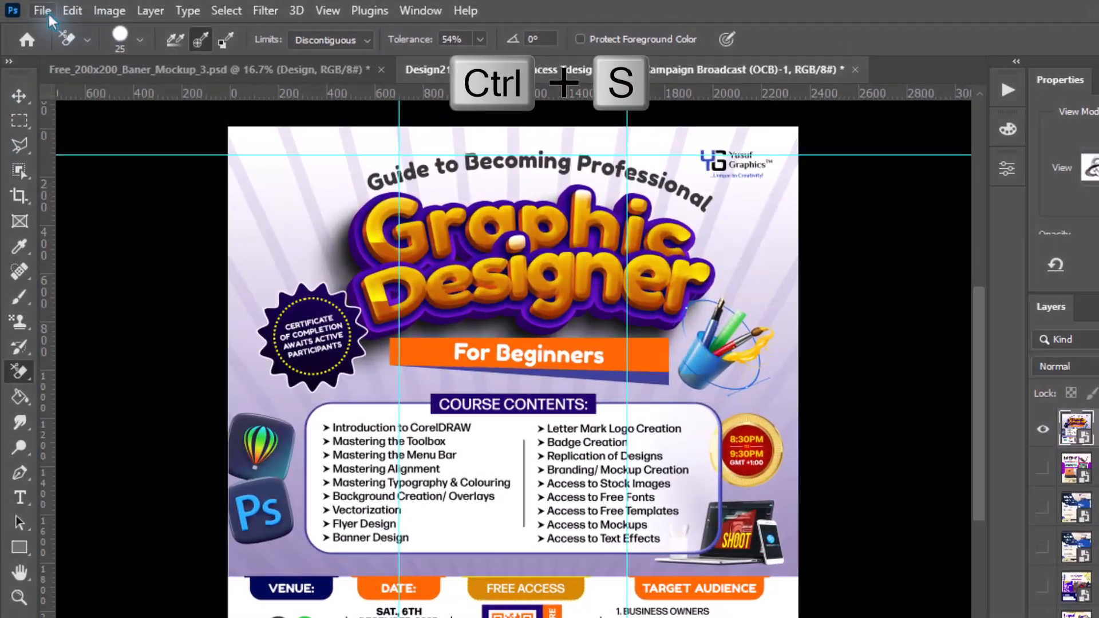
# - Save Design21.psb and return to the Free_200x200_Baner_Mockup_3 document, fitting the whole mockup in view
pyautogui.click(35, 9)
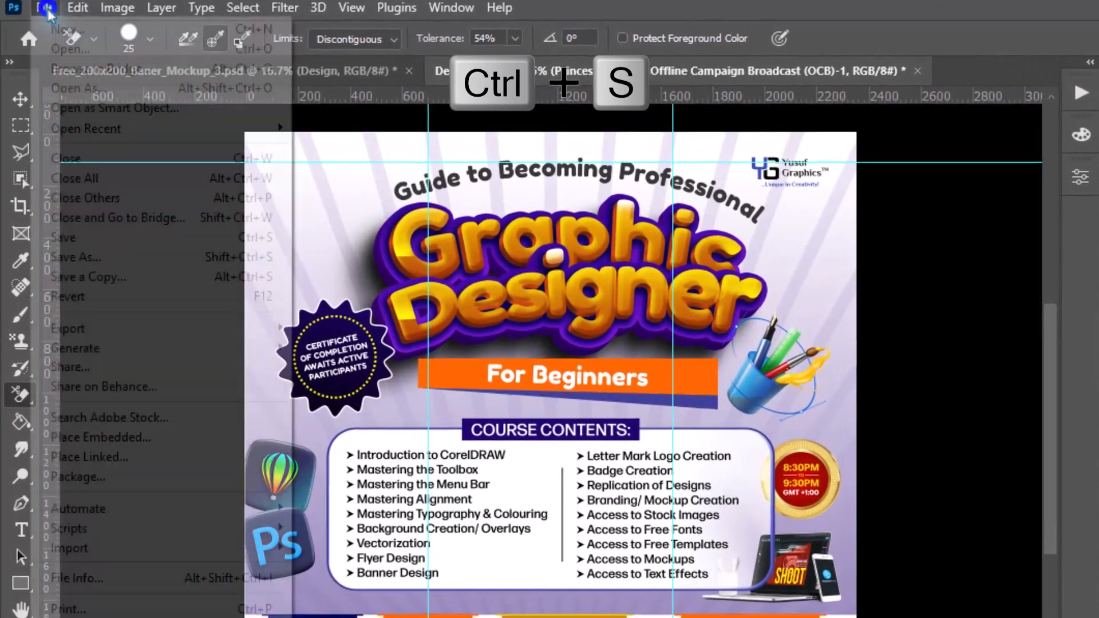
pyautogui.click(143, 237)
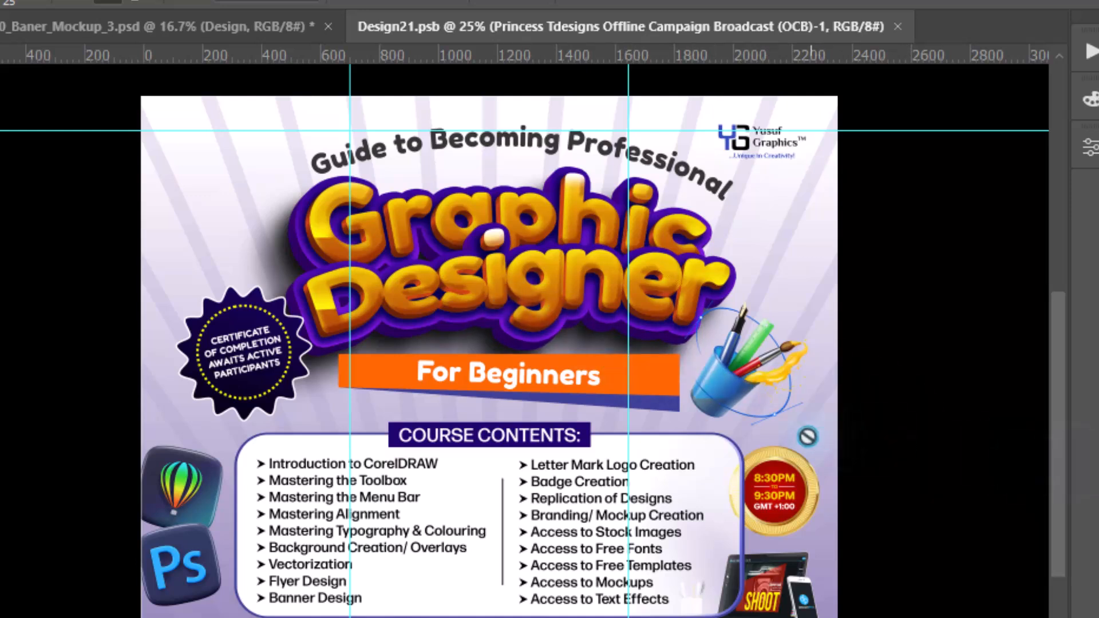
pyautogui.click(262, 29)
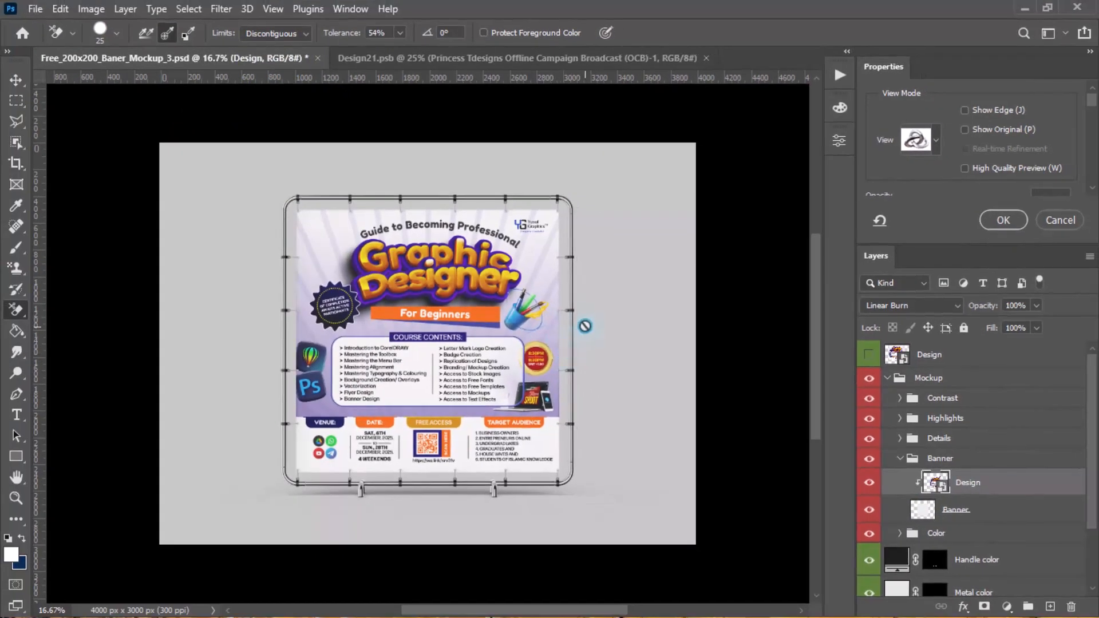
pyautogui.scroll(2, 493, 424)
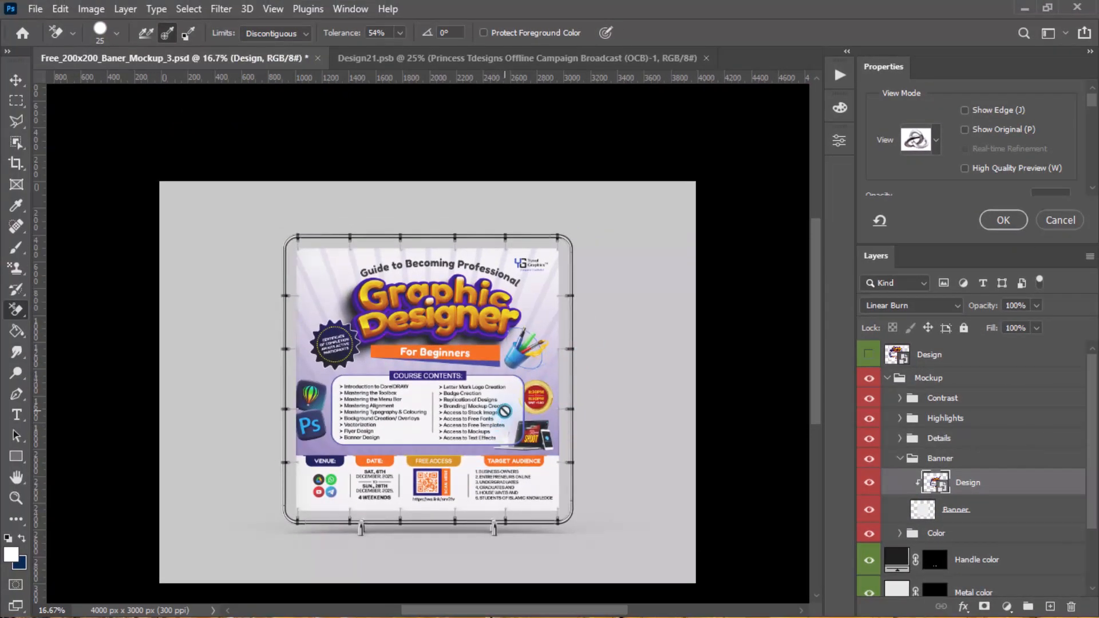
pyautogui.scroll(-1, 504, 411)
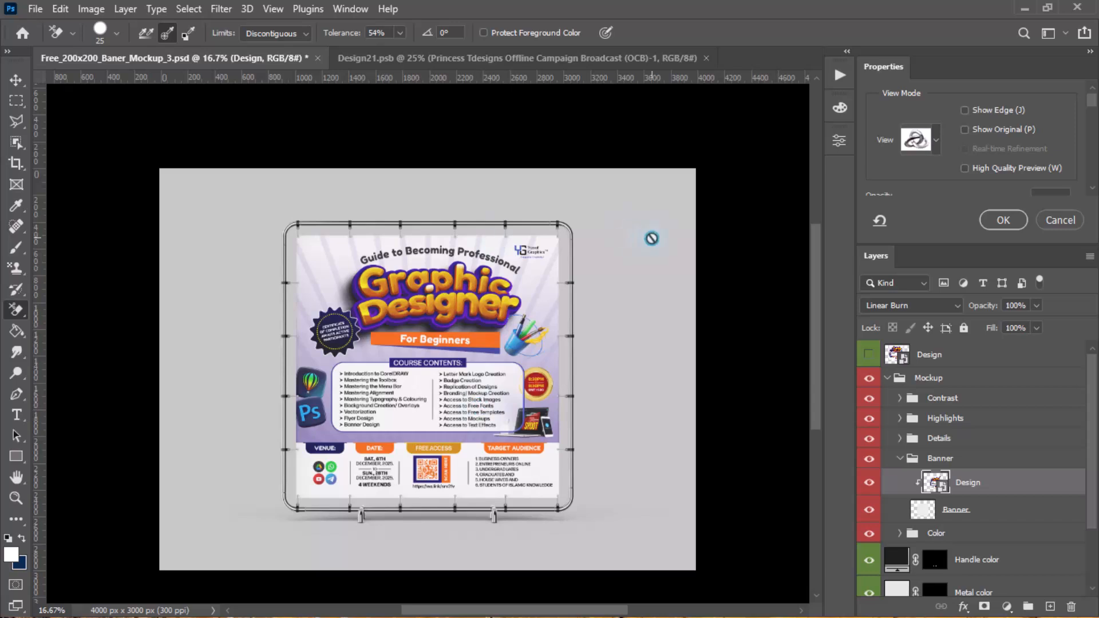
pyautogui.hotkey('ctrl', '0')
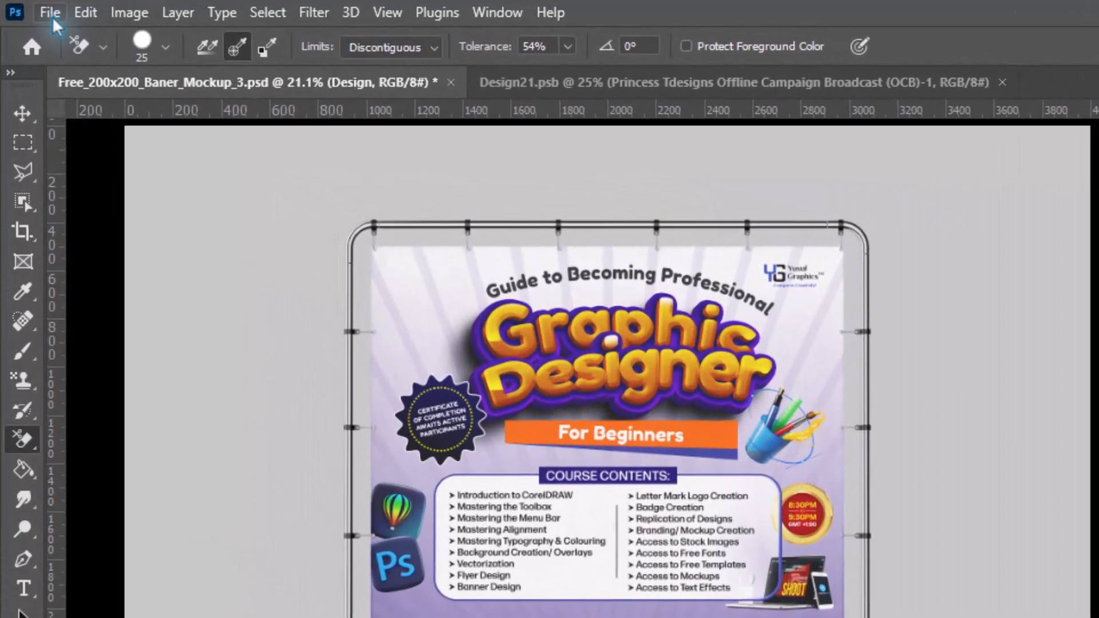
# - Start a quick PNG export of the mockup and choose Pictures > Design Export > Mockup Export as the destination folder
pyautogui.click(33, 9)
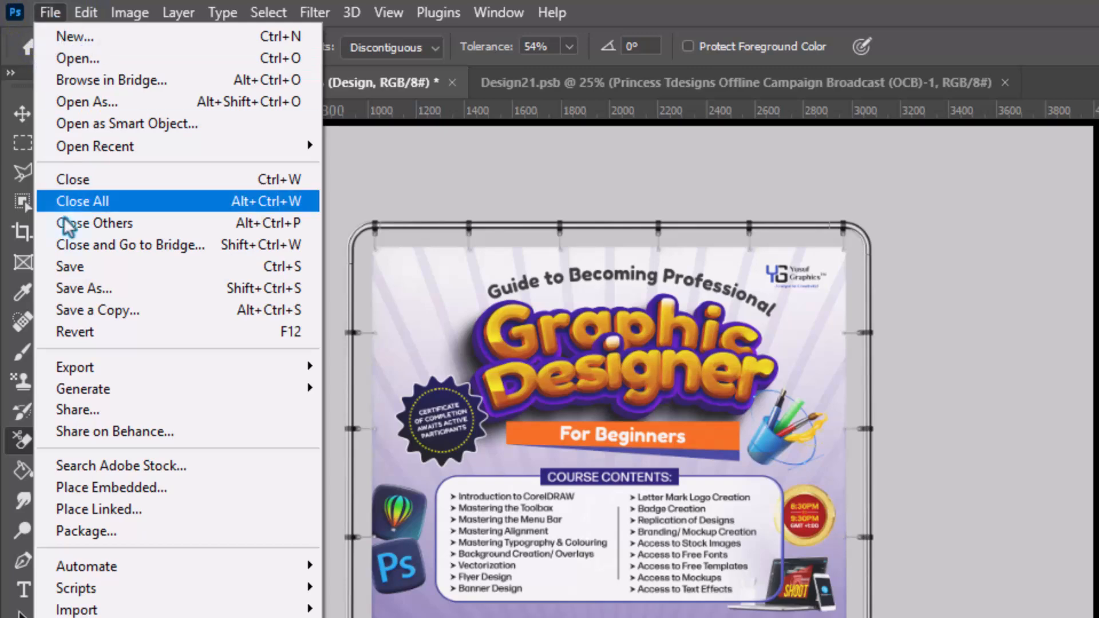
pyautogui.moveTo(111, 374)
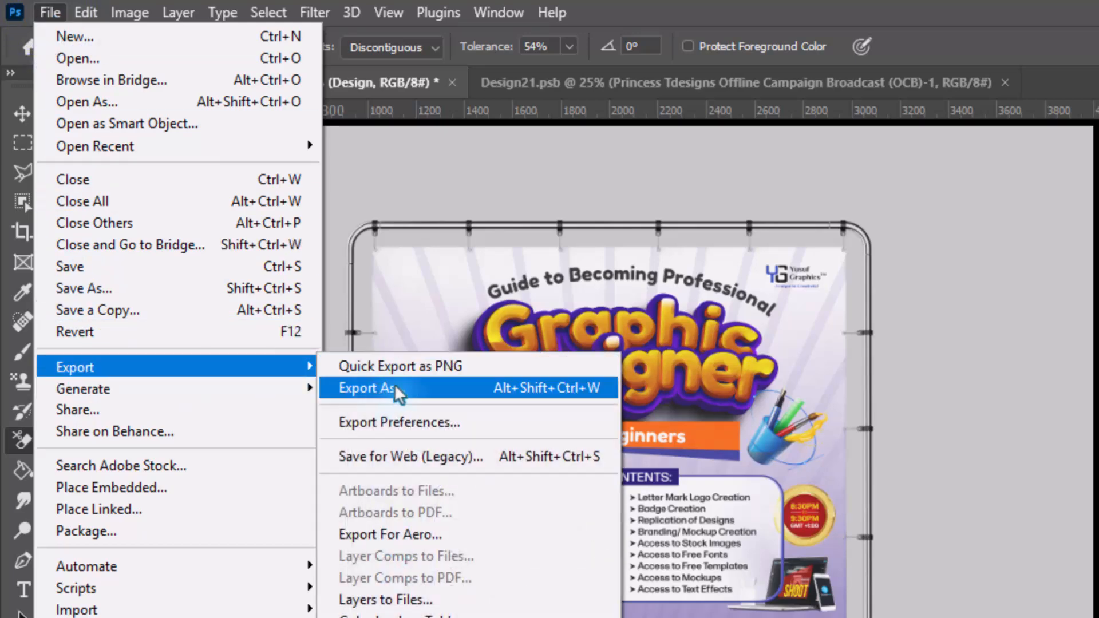
pyautogui.click(436, 367)
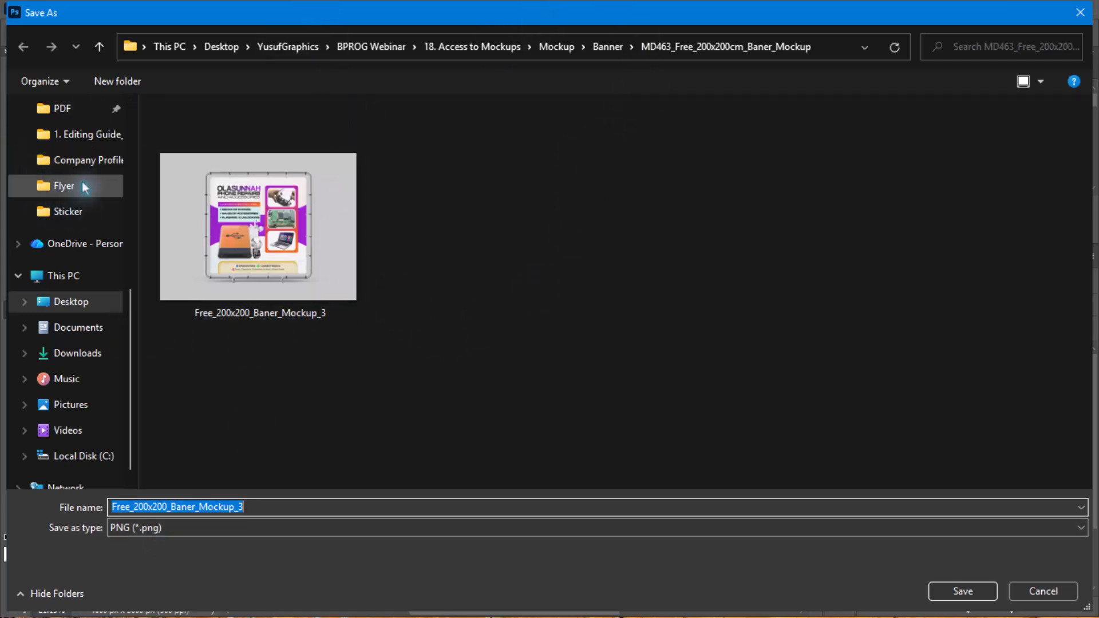
pyautogui.scroll(3, 85, 175)
pyautogui.scroll(3, 87, 160)
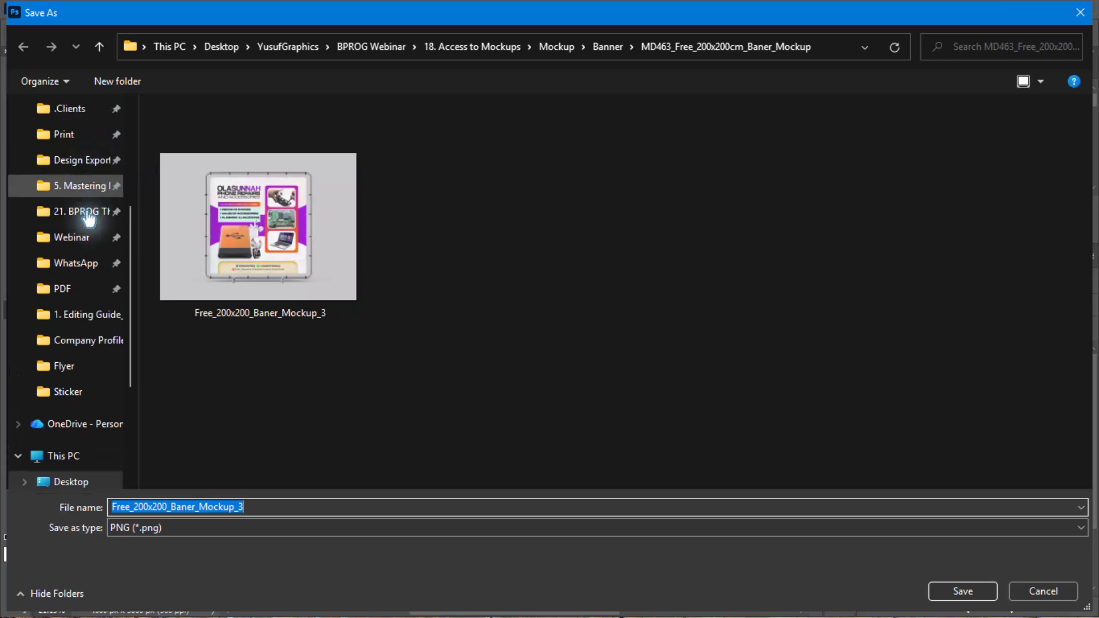
pyautogui.scroll(1, 86, 172)
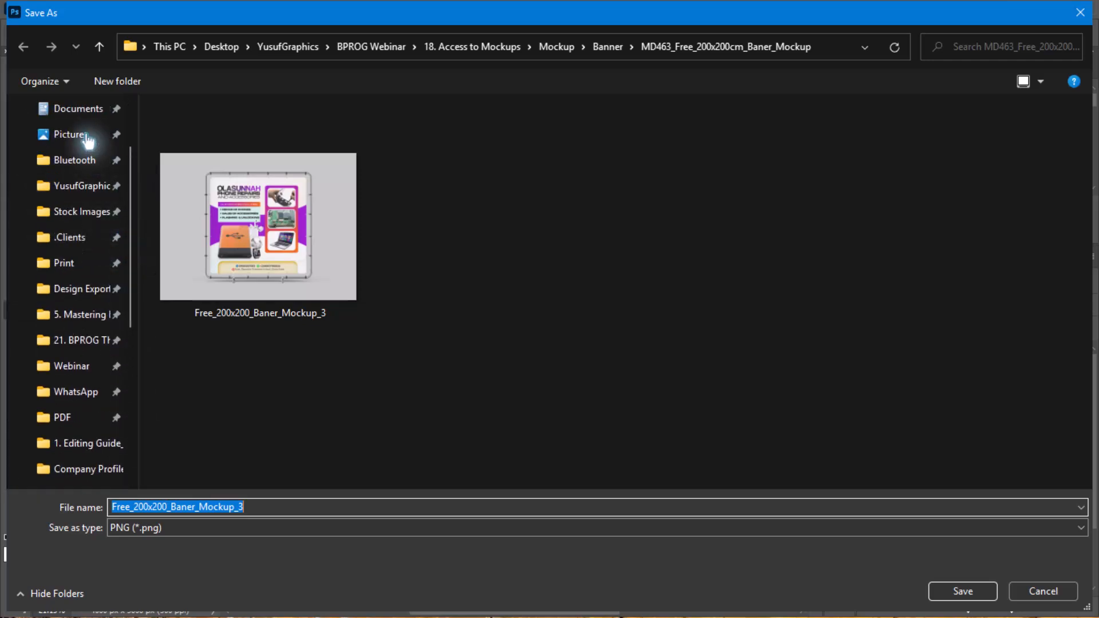
pyautogui.click(86, 135)
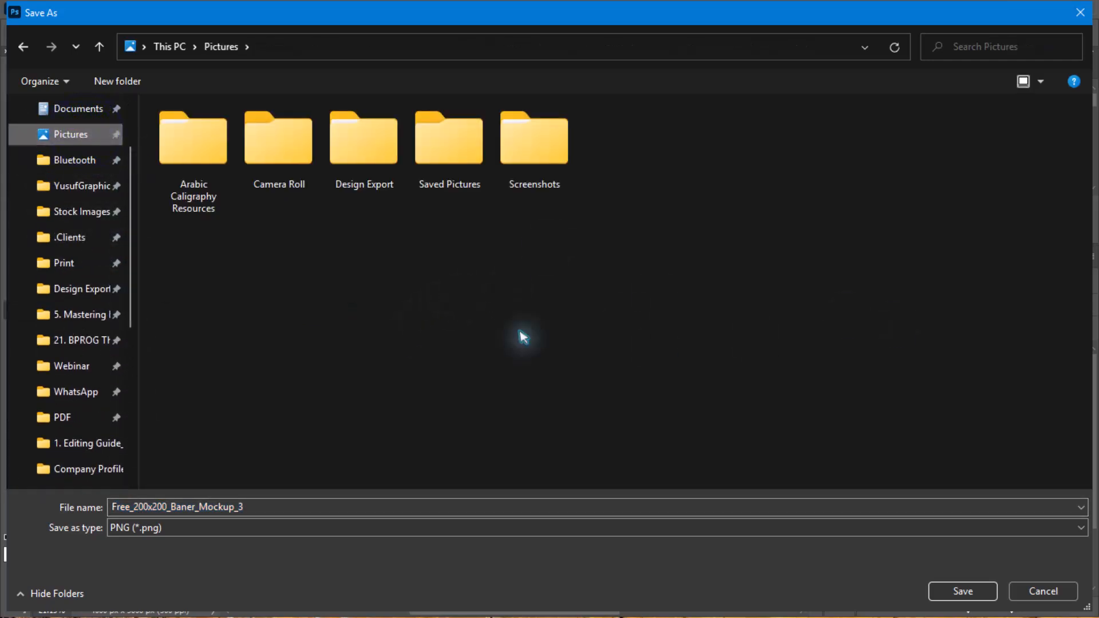
pyautogui.doubleClick(392, 156)
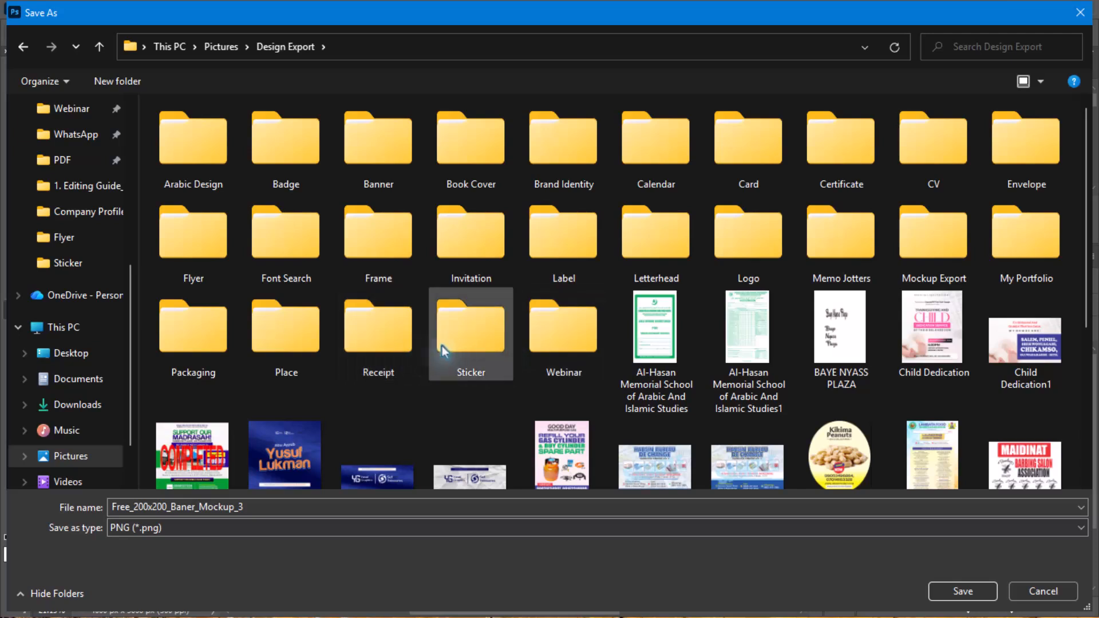
pyautogui.click(925, 228)
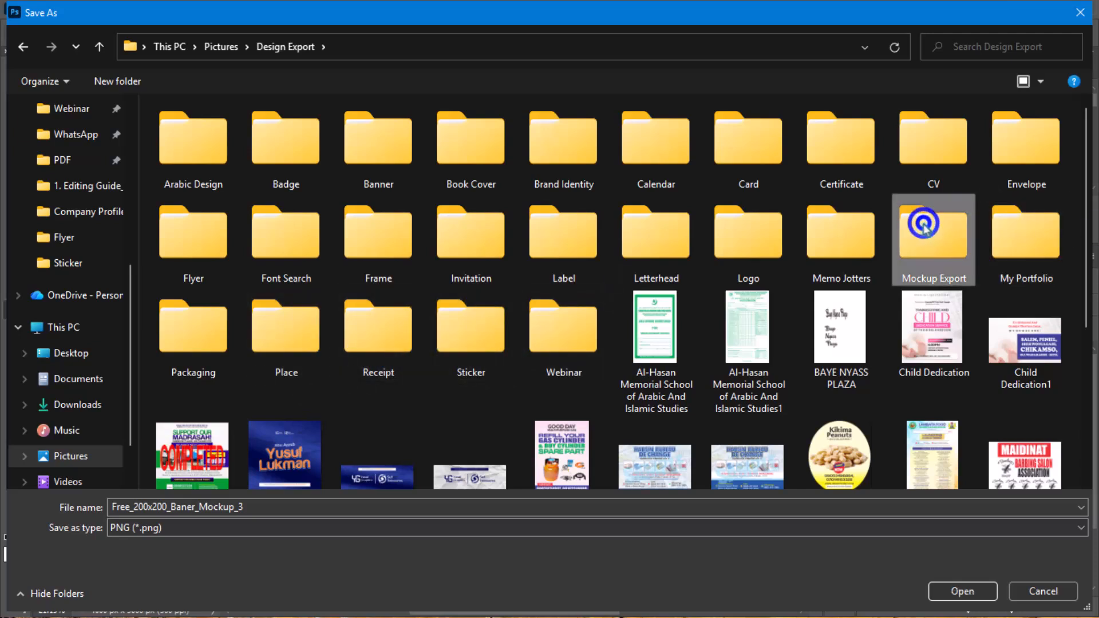
pyautogui.doubleClick(926, 229)
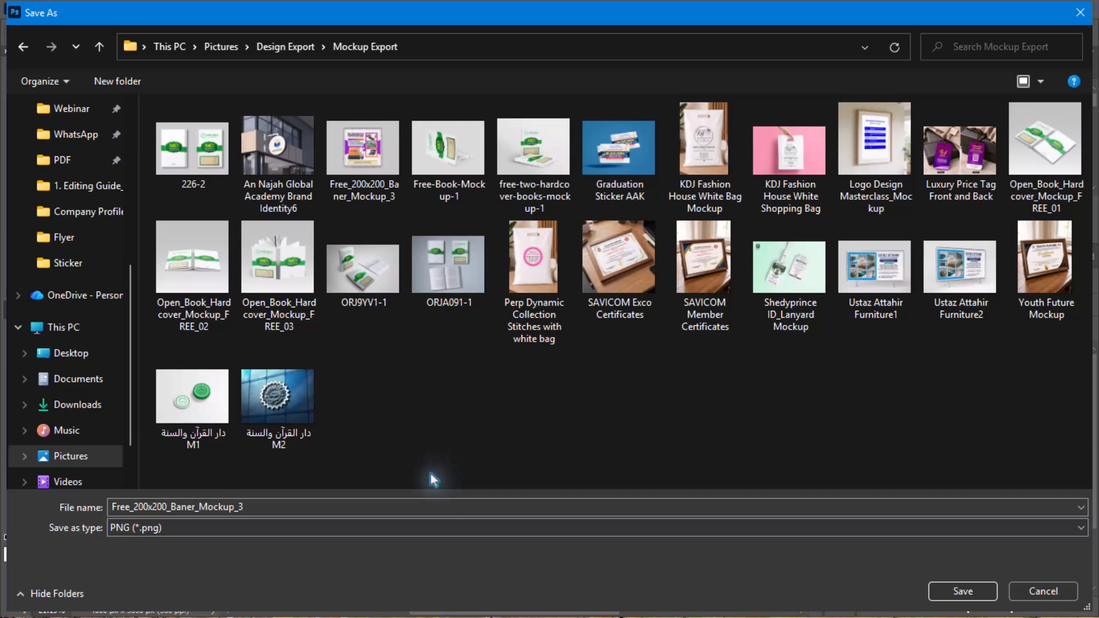
# - Name the export BPROG Webinar OCB Banner and save it as a PNG in the Mockup Export folder
pyautogui.click(424, 501)
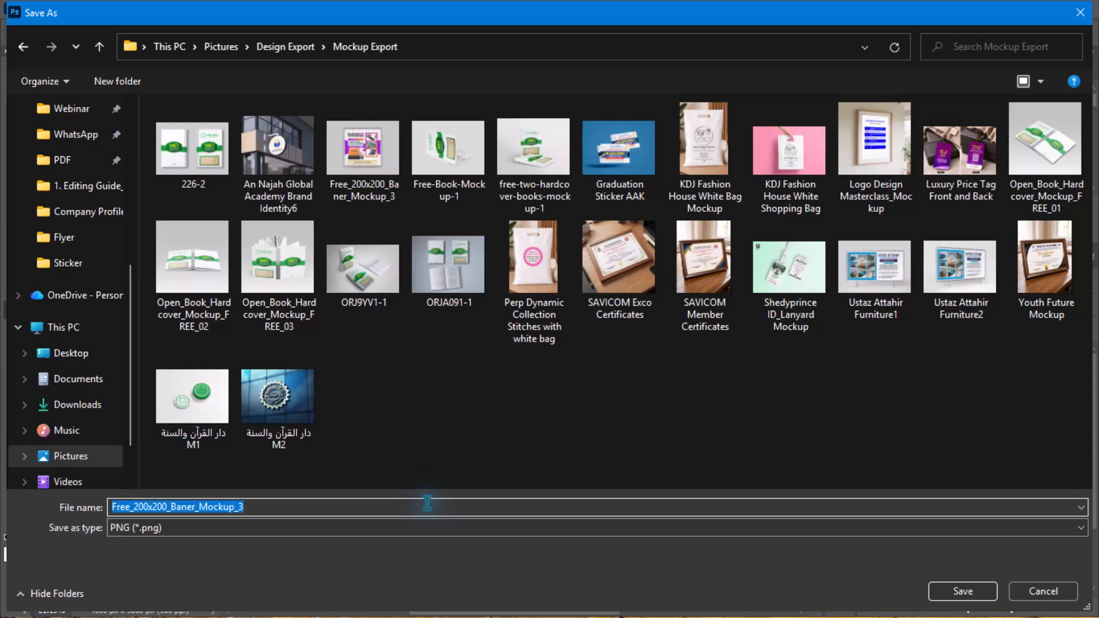
pyautogui.click(427, 502)
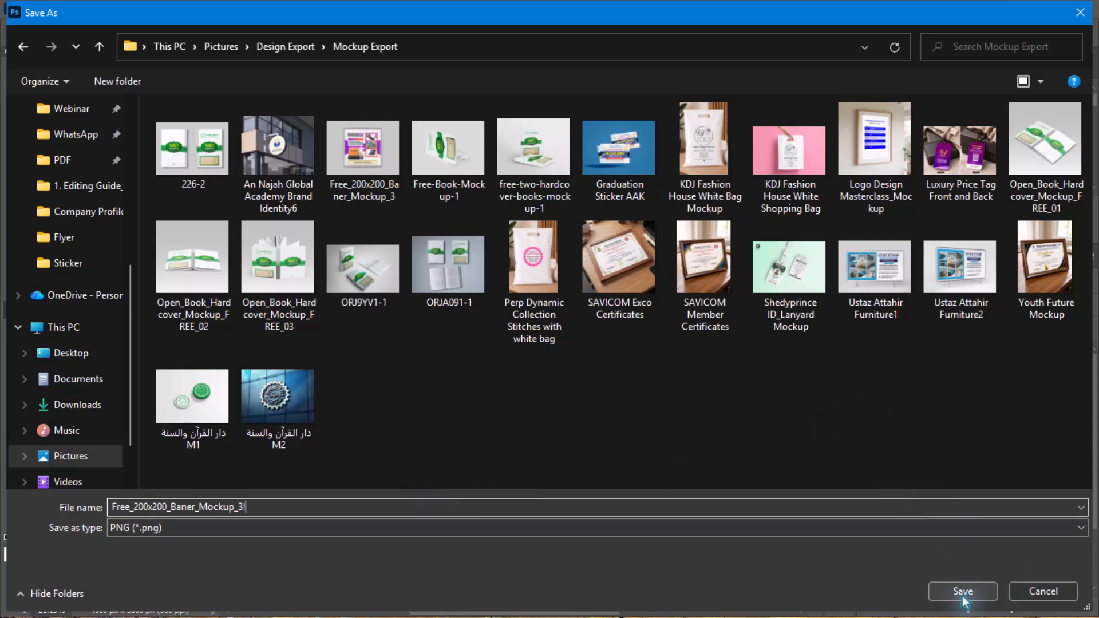
pyautogui.doubleClick(350, 507)
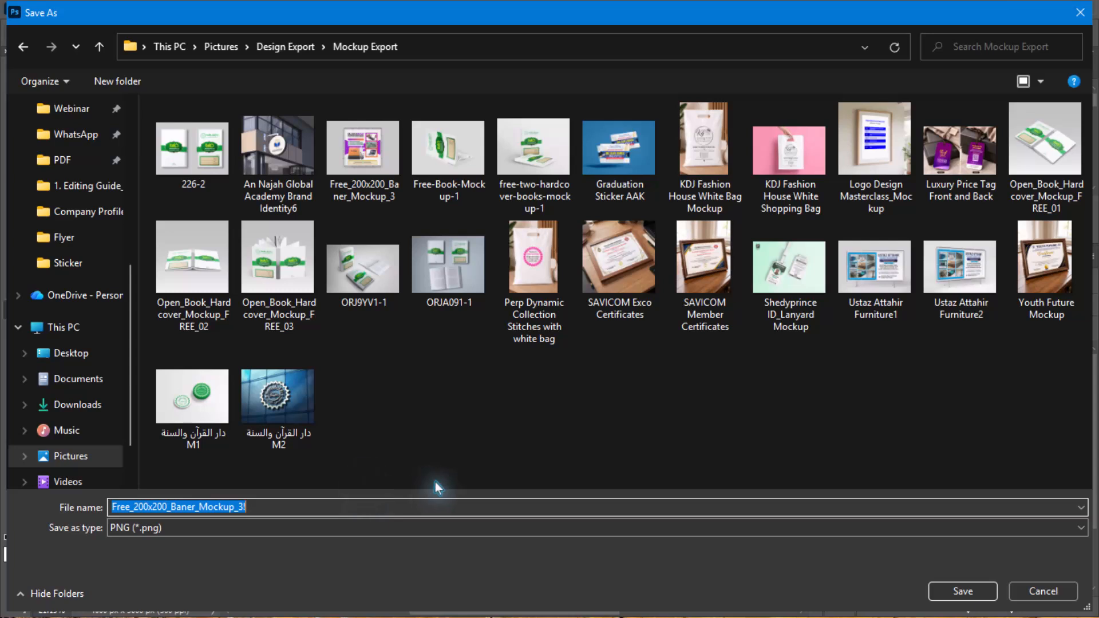
pyautogui.write('BPROG')
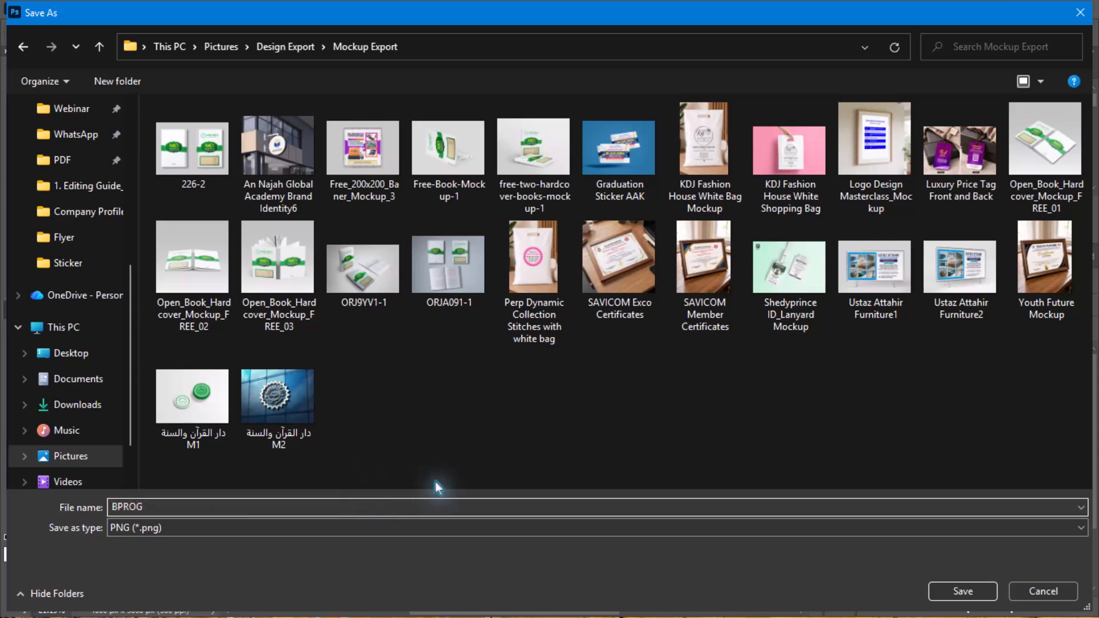
pyautogui.write(' Web')
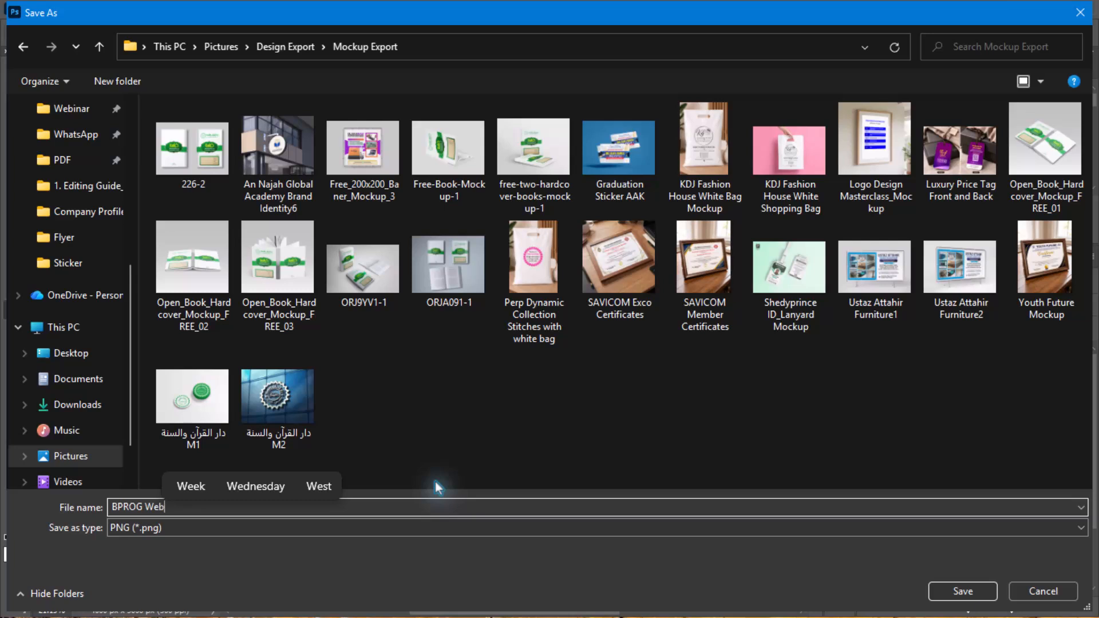
pyautogui.write('inar ')
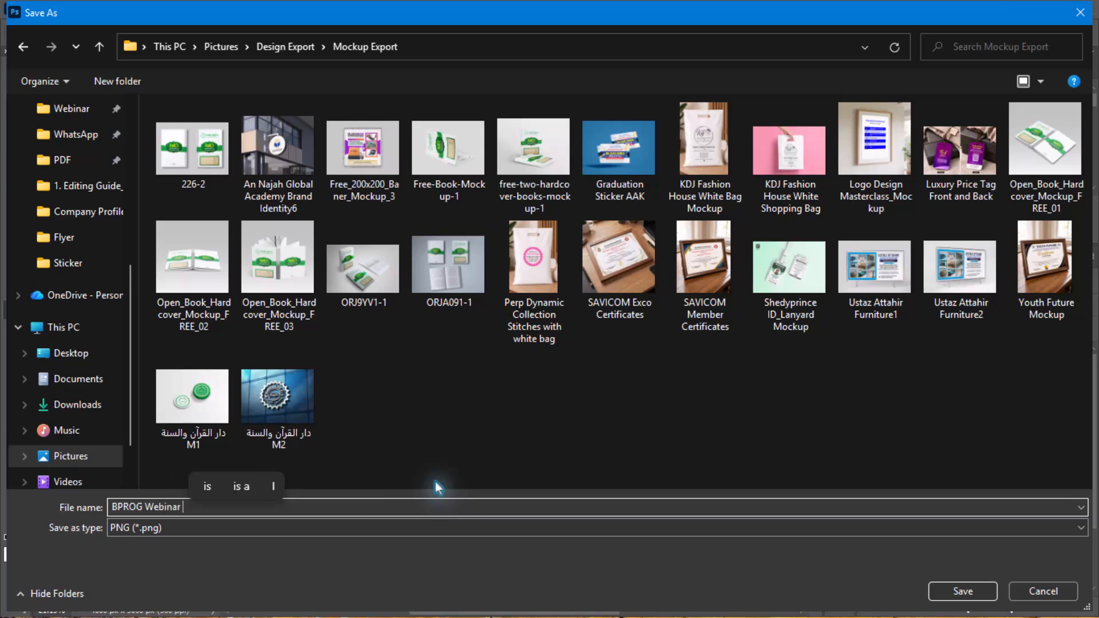
pyautogui.write('OCB ')
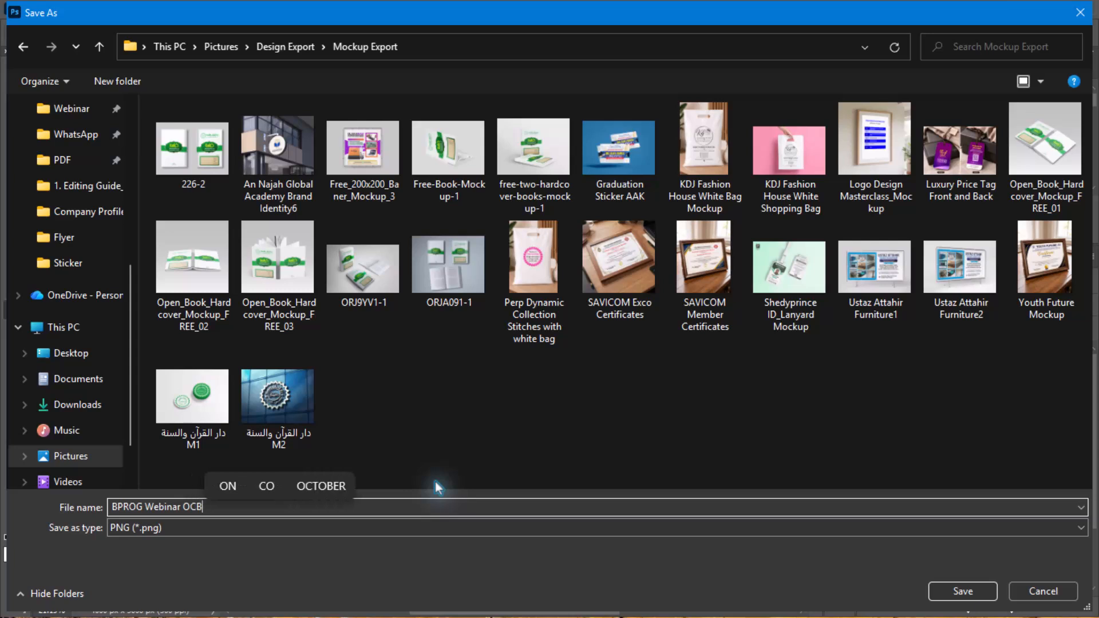
pyautogui.write('F')
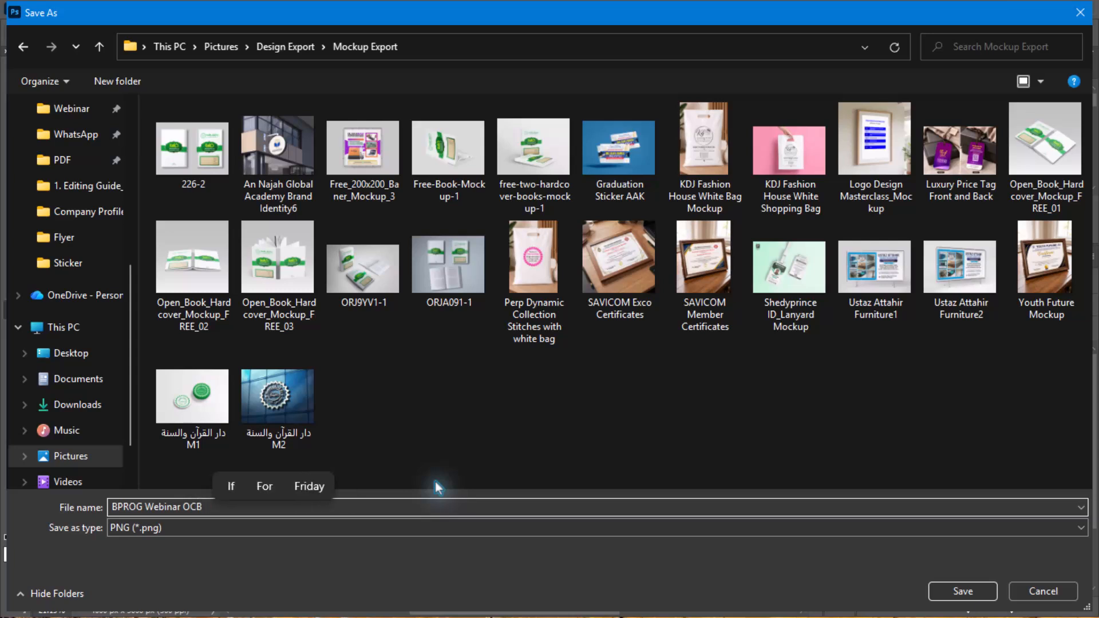
pyautogui.press('BackSpace')
pyautogui.write('Banner')
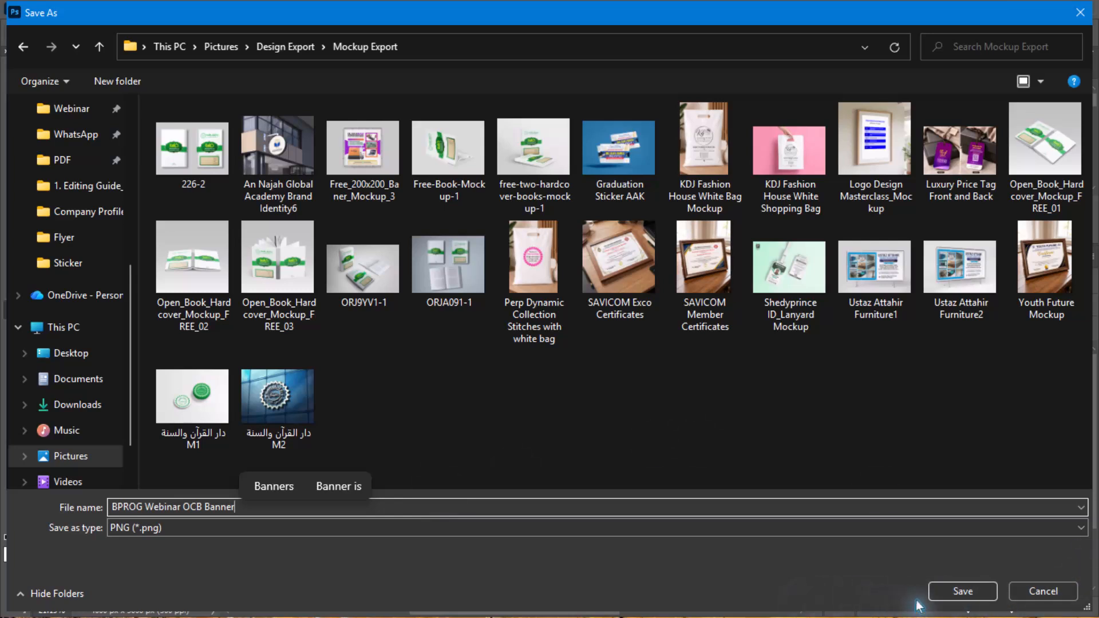
pyautogui.click(856, 527)
pyautogui.click(257, 544)
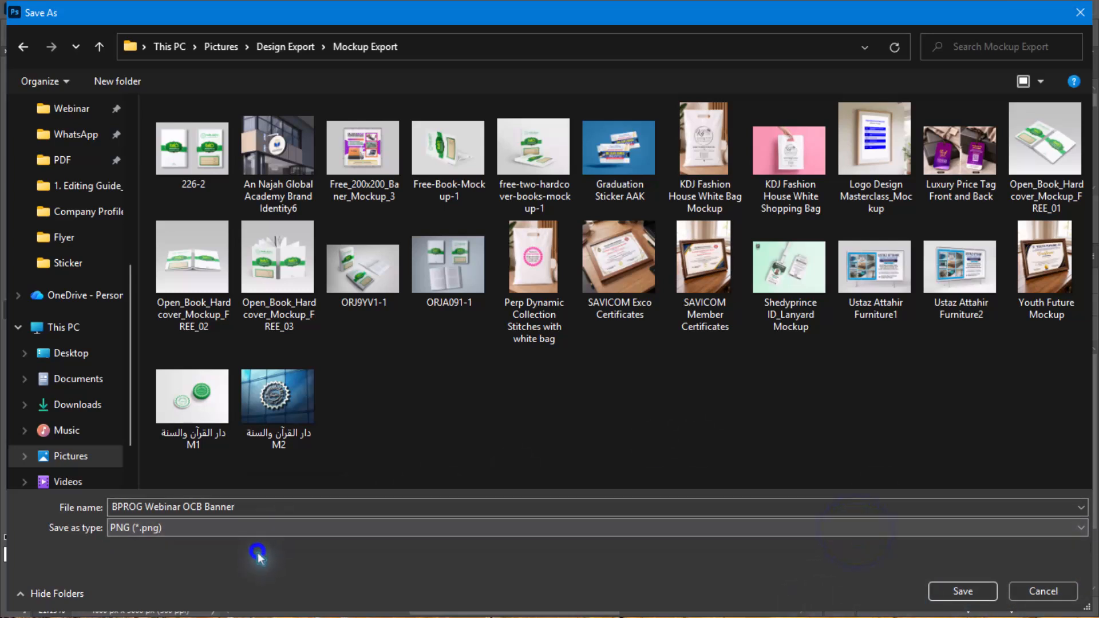
pyautogui.click(962, 591)
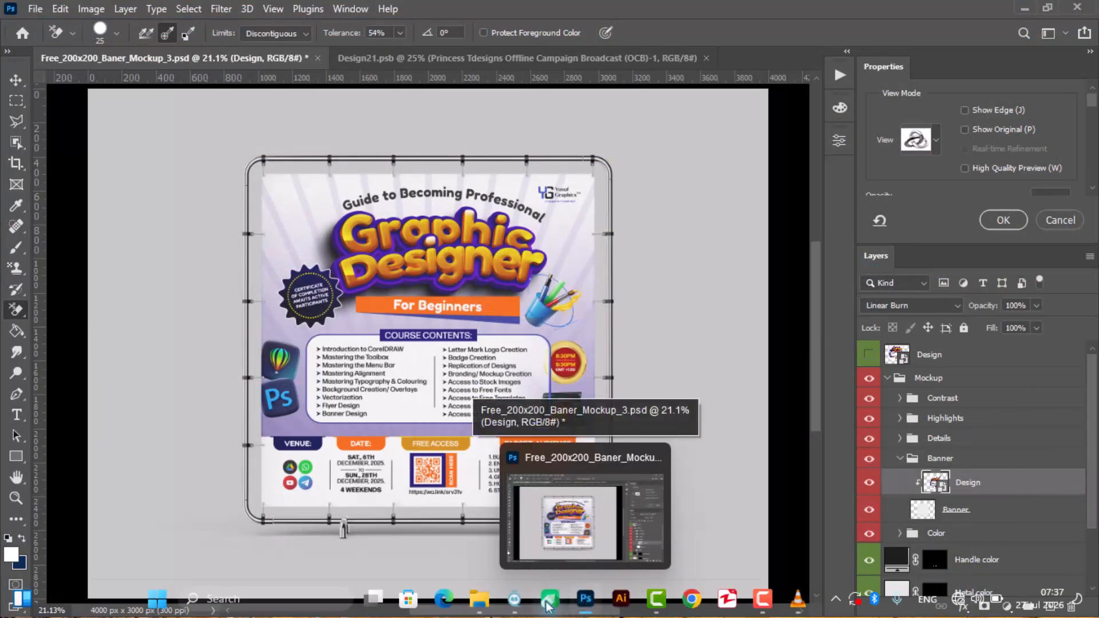
# - Switch to File Explorer and open the Mockup Export folder inside Design Export
pyautogui.moveTo(496, 611)
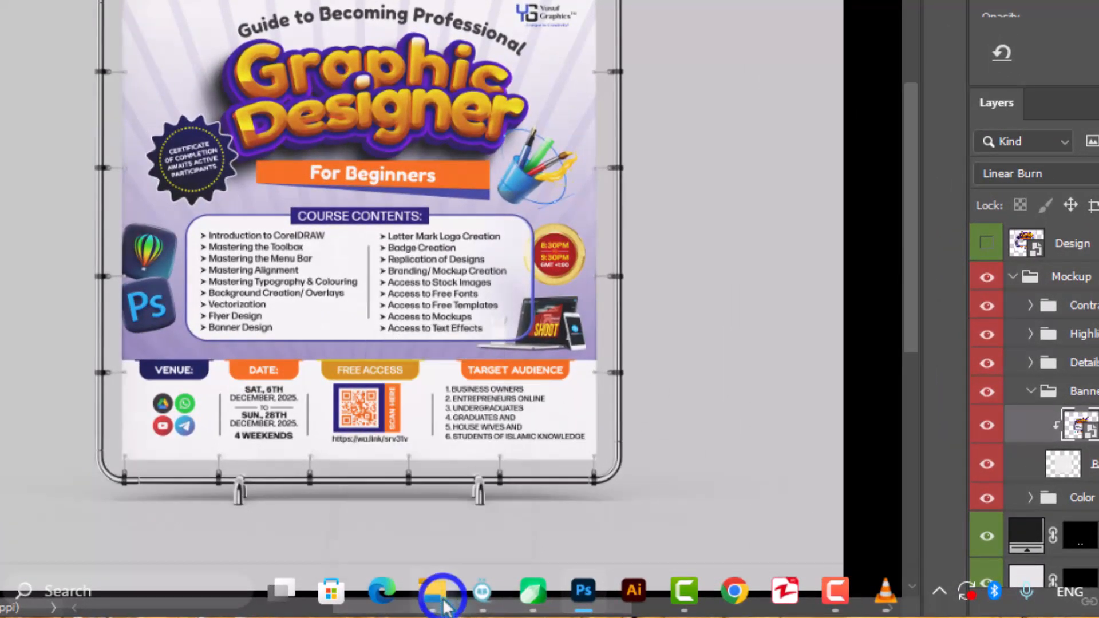
pyautogui.click(442, 598)
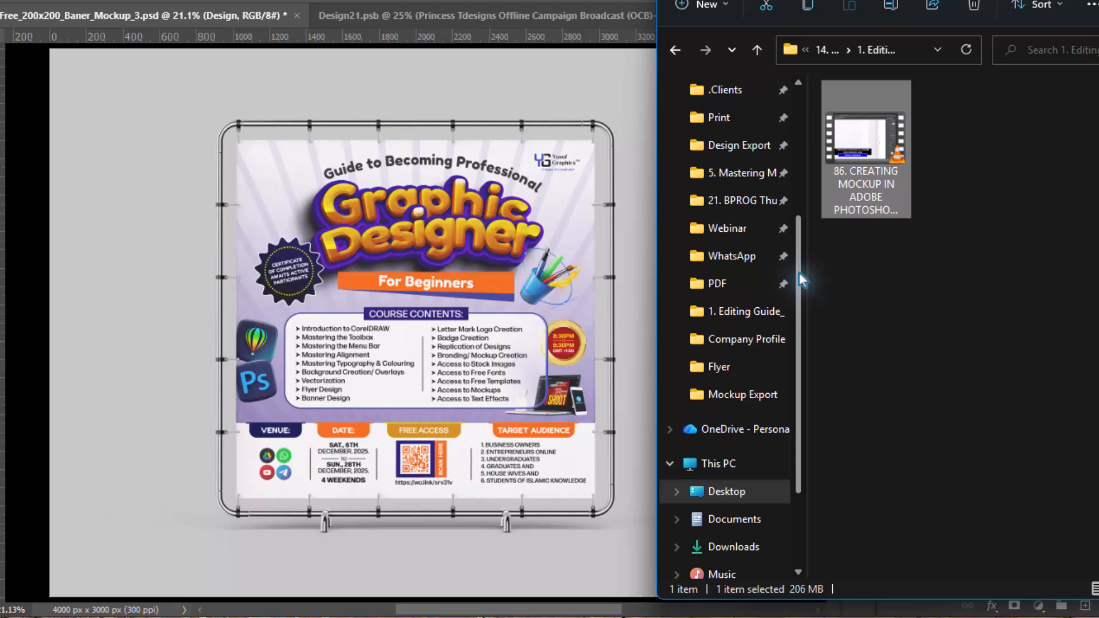
pyautogui.moveTo(799, 273); pyautogui.dragTo(793, 208)
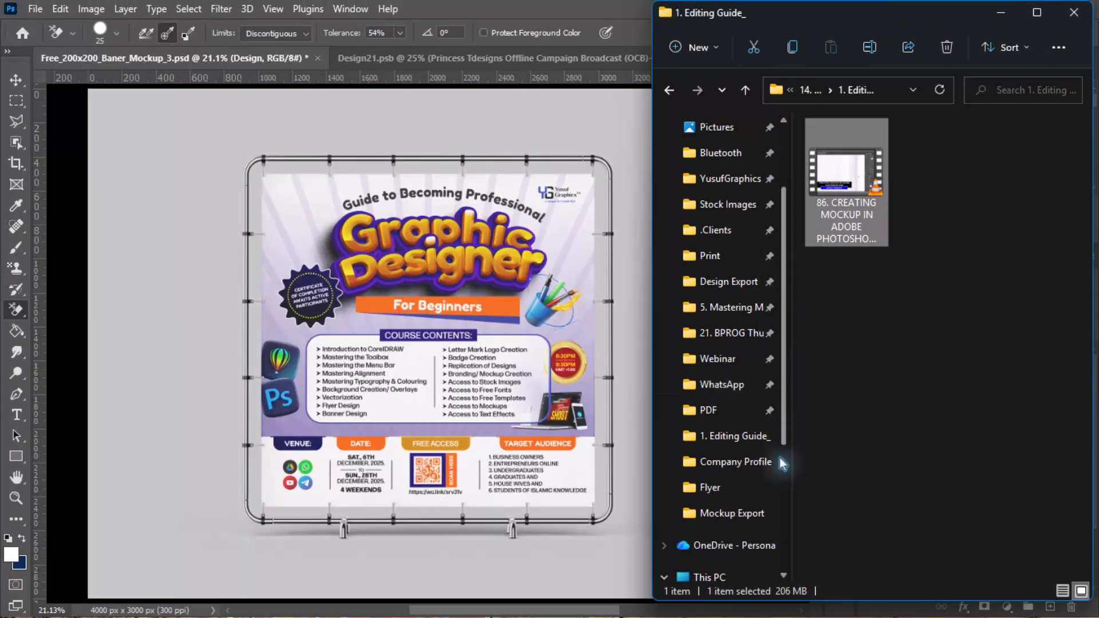
pyautogui.click(724, 281)
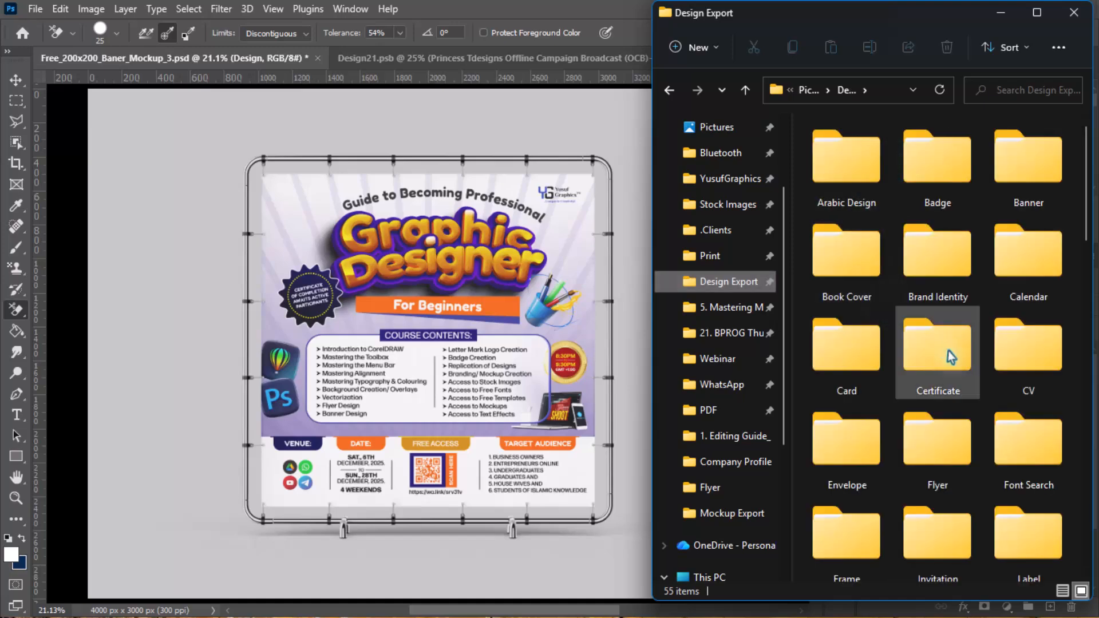
pyautogui.scroll(-10, 950, 359)
pyautogui.scroll(10, 973, 441)
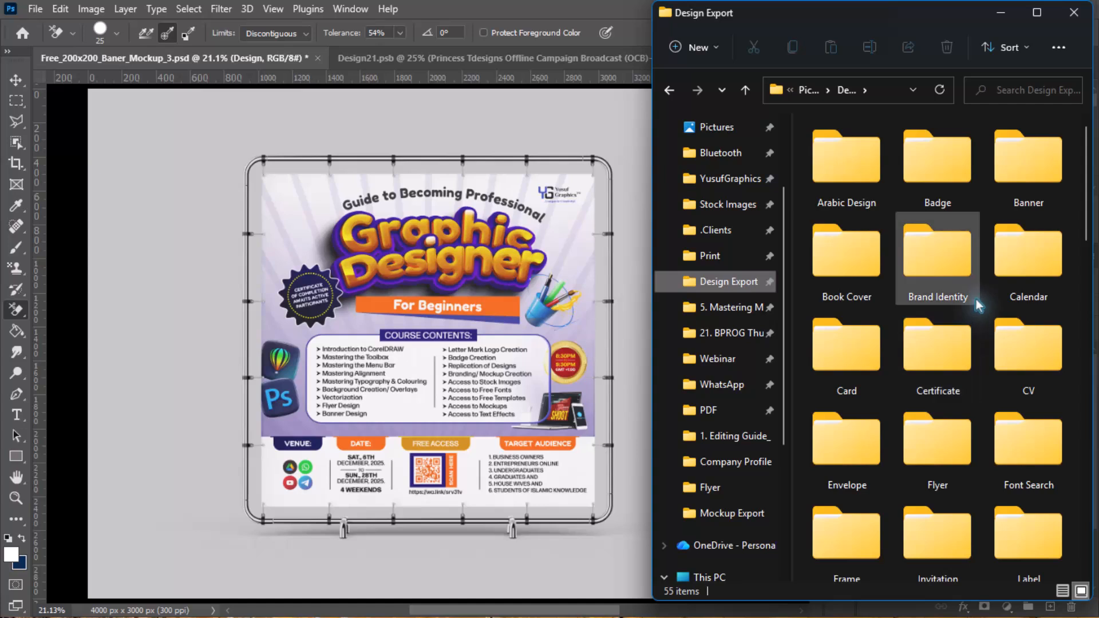
pyautogui.scroll(-3, 1025, 488)
pyautogui.scroll(-5, 1040, 510)
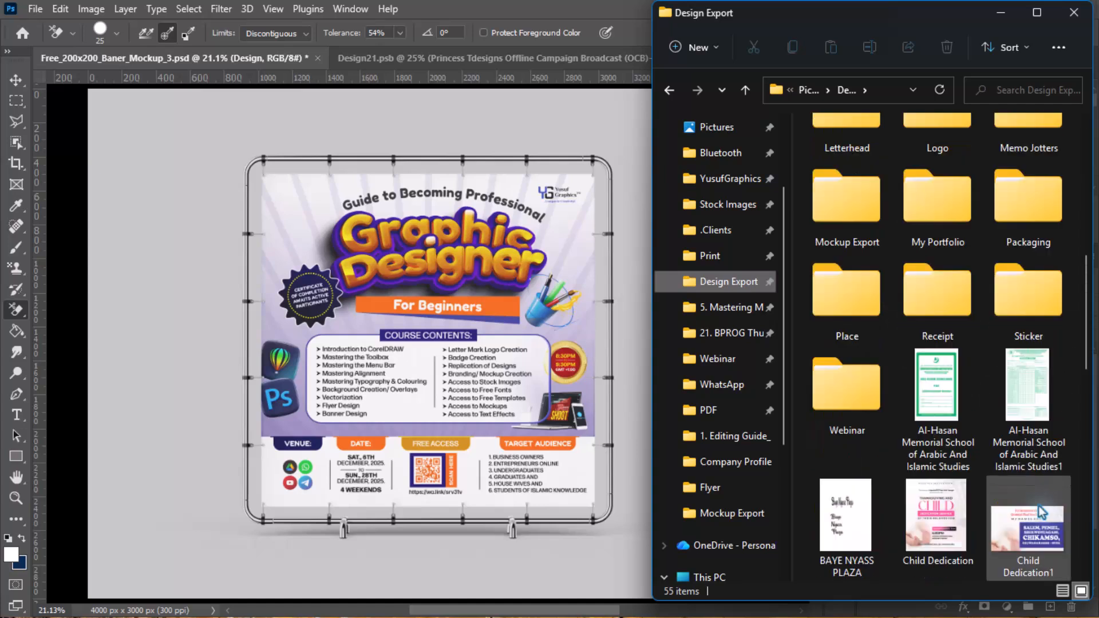
pyautogui.click(818, 188)
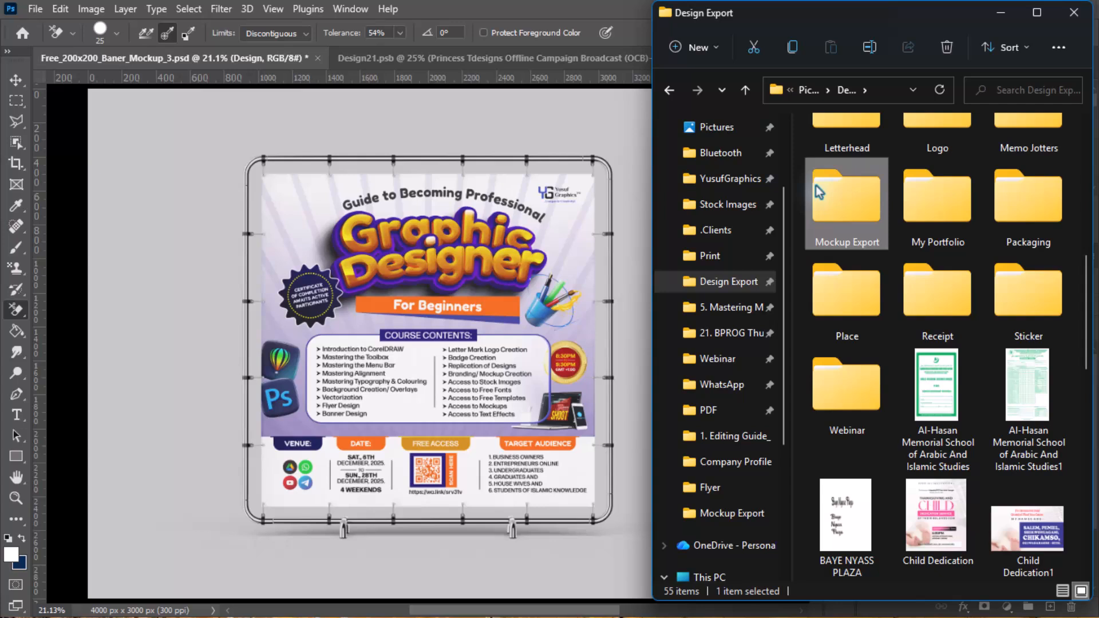
pyautogui.doubleClick(816, 188)
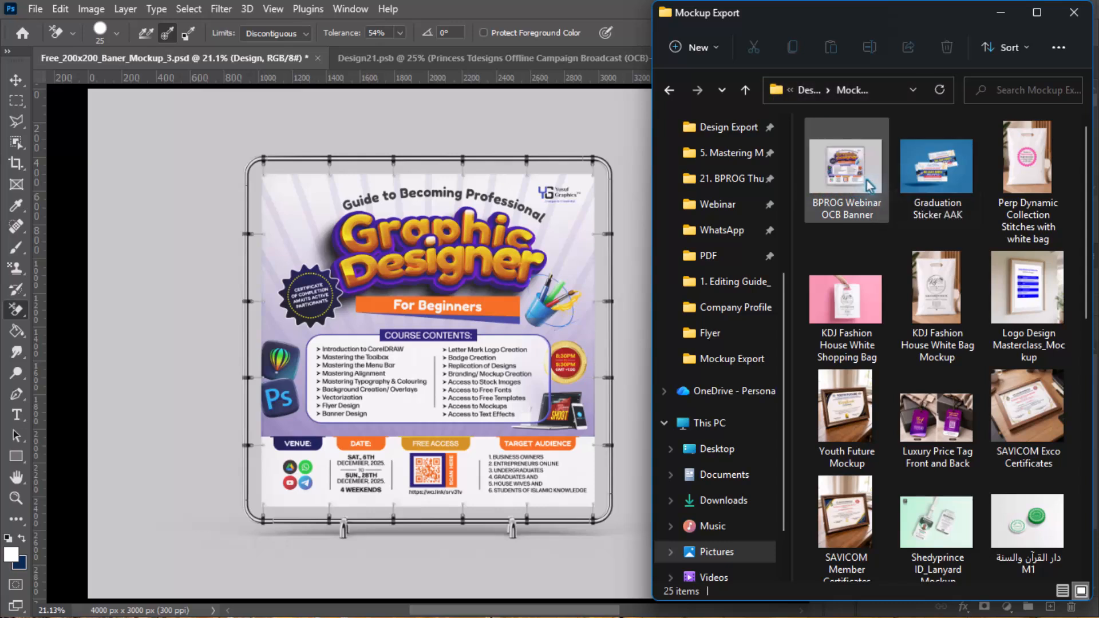
# - Open the exported BPROG Webinar OCB Banner image with Picasa Photo Viewer
pyautogui.click(870, 184)
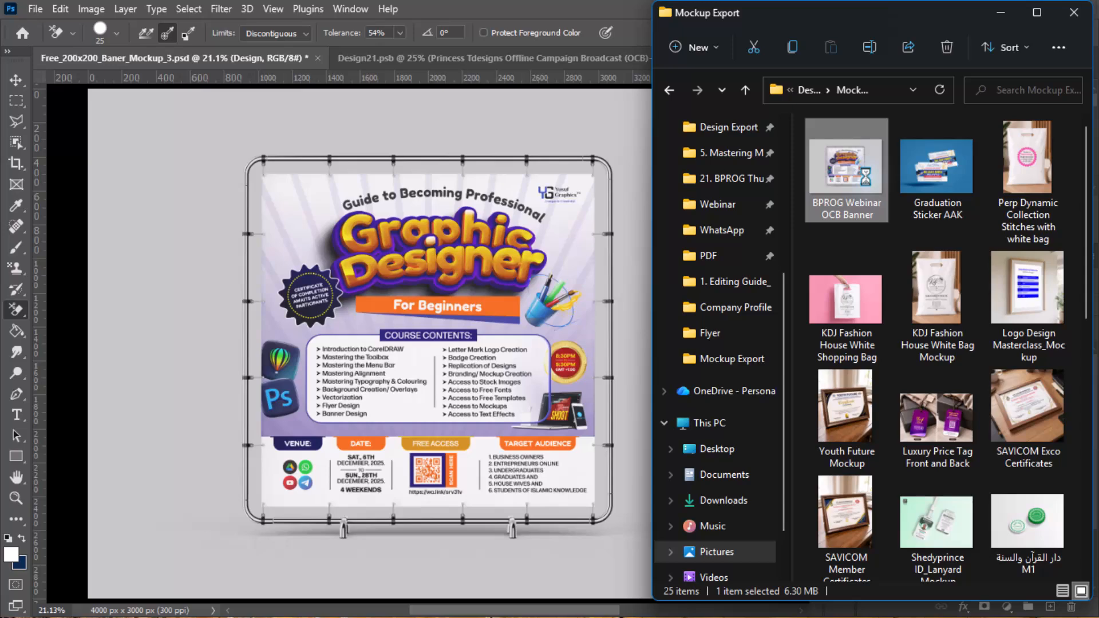
pyautogui.rightClick(864, 174)
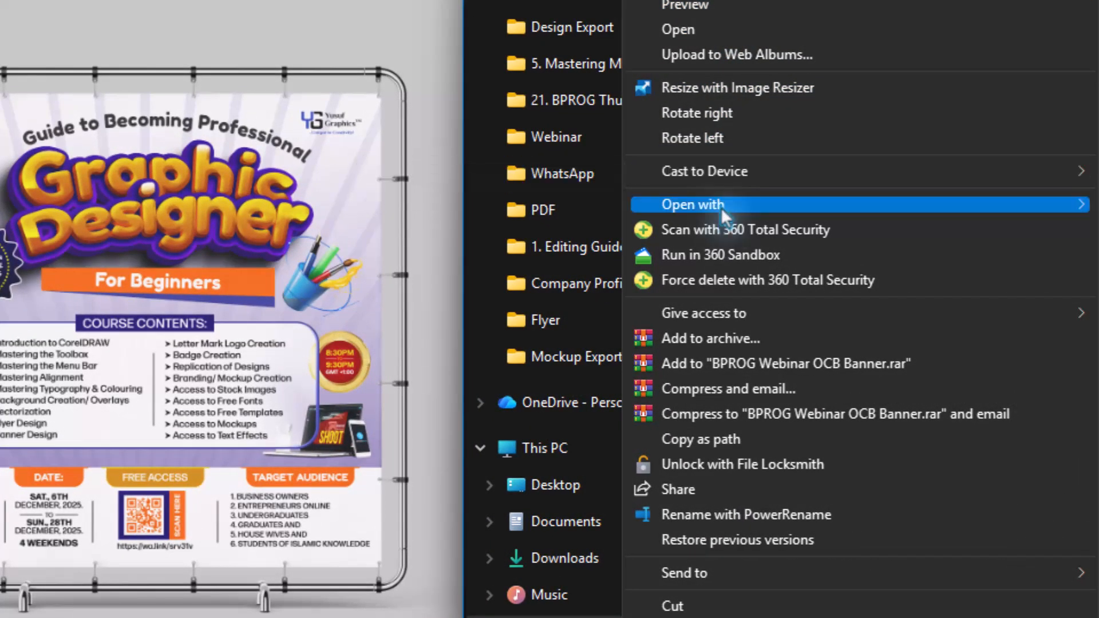
pyautogui.moveTo(723, 204)
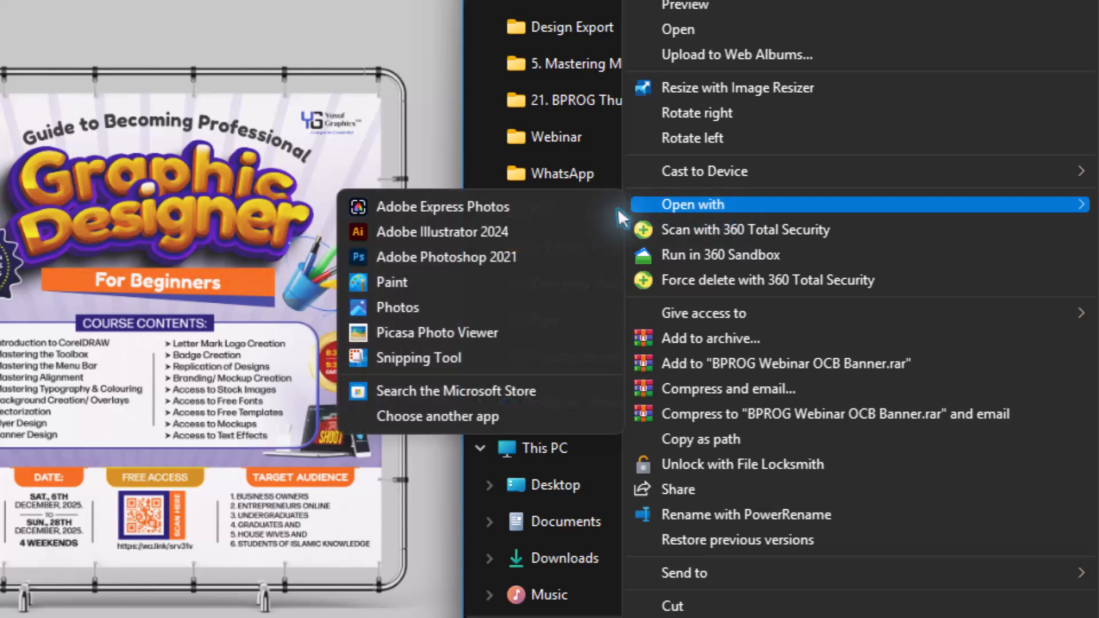
pyautogui.click(547, 333)
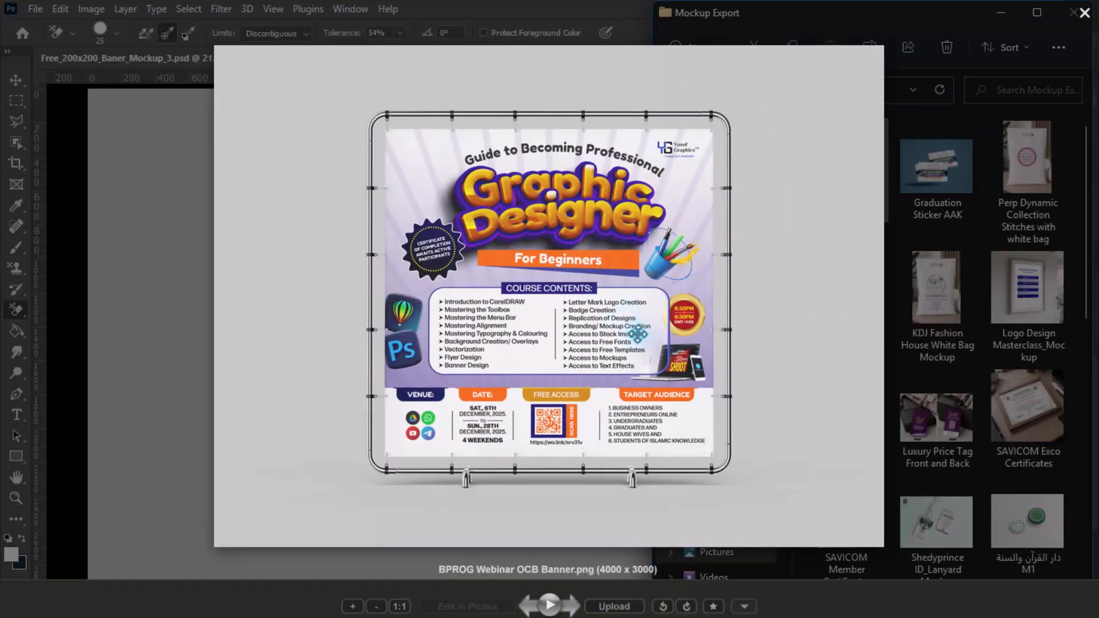
# - Examine the exported banner mockup up close, checking the course contents, the date, QR code and target audience sections, and the frame
pyautogui.scroll(3, 633, 323)
pyautogui.scroll(3, 633, 322)
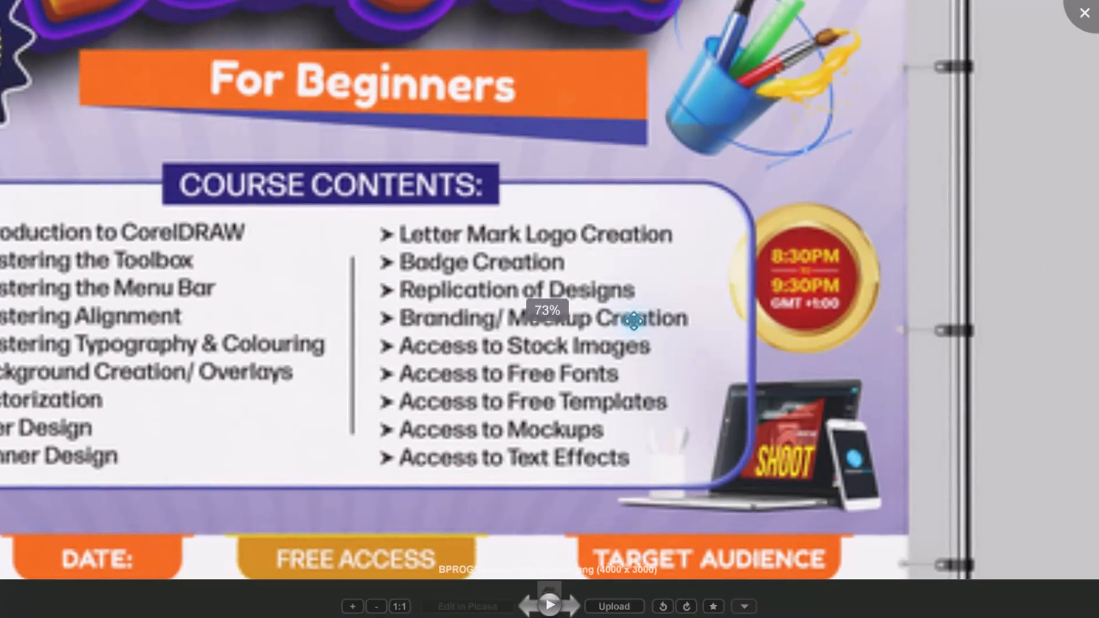
pyautogui.scroll(-6, 643, 304)
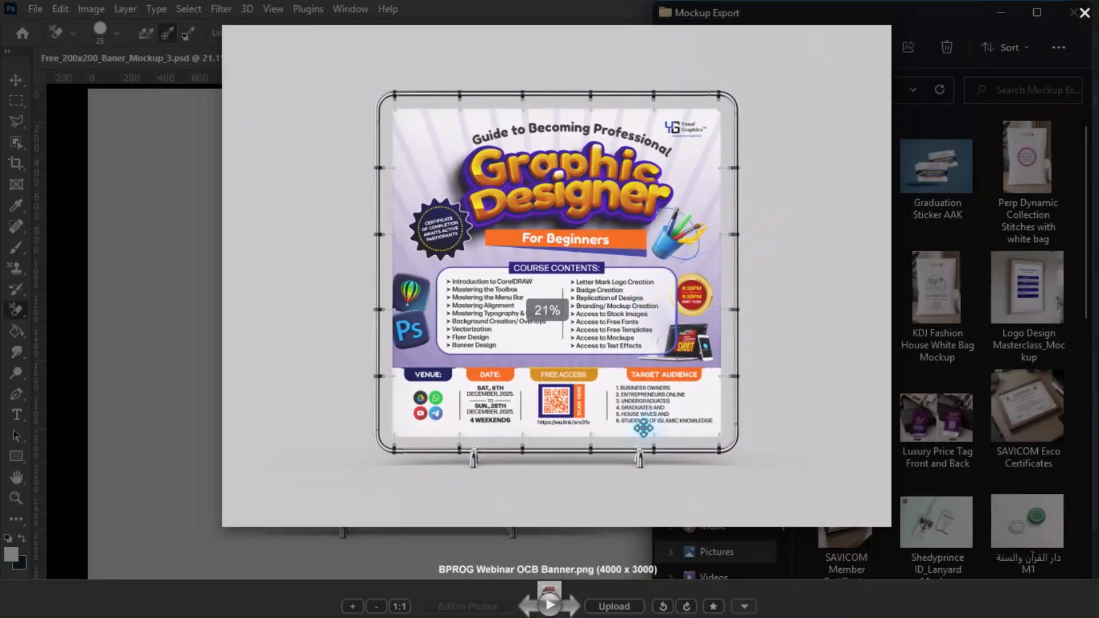
pyautogui.scroll(4, 639, 425)
pyautogui.scroll(-5, 639, 425)
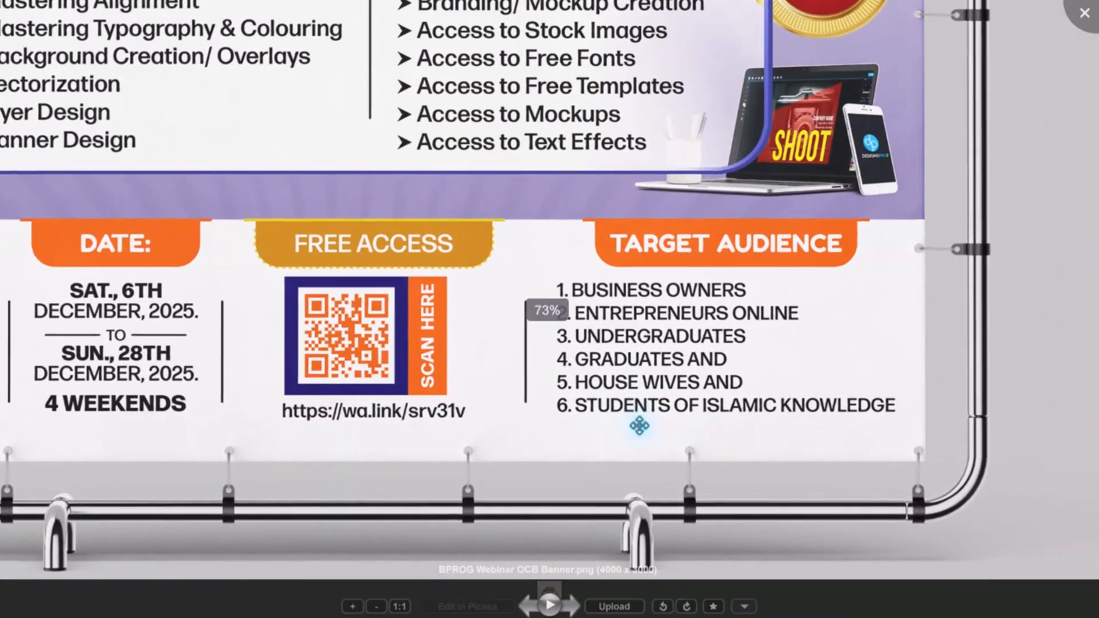
pyautogui.scroll(-3, 409, 205)
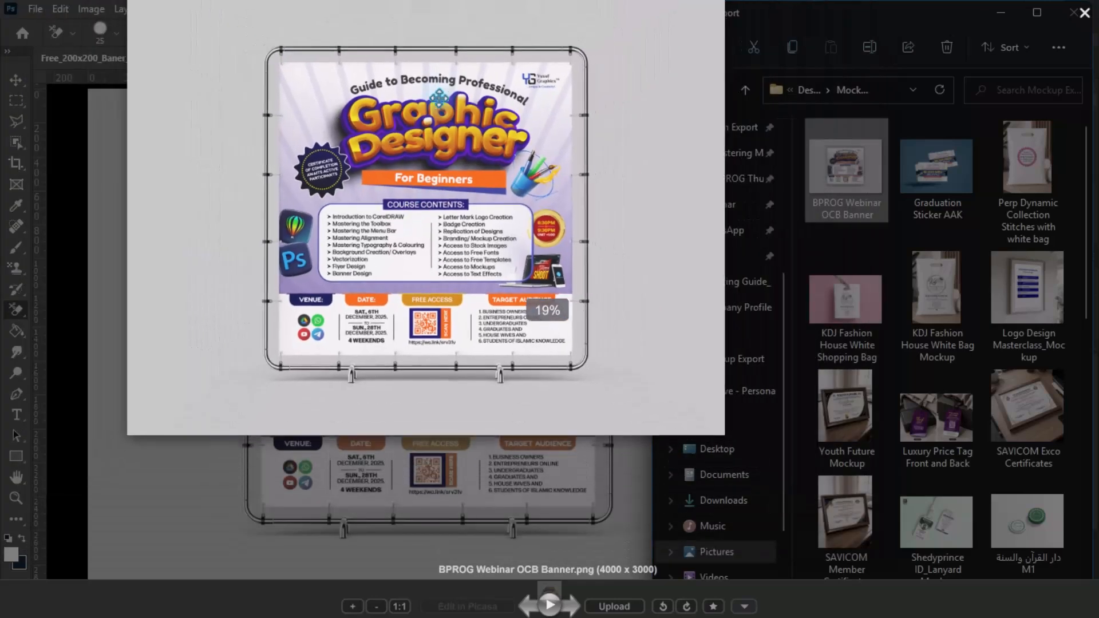
pyautogui.scroll(2, 541, 213)
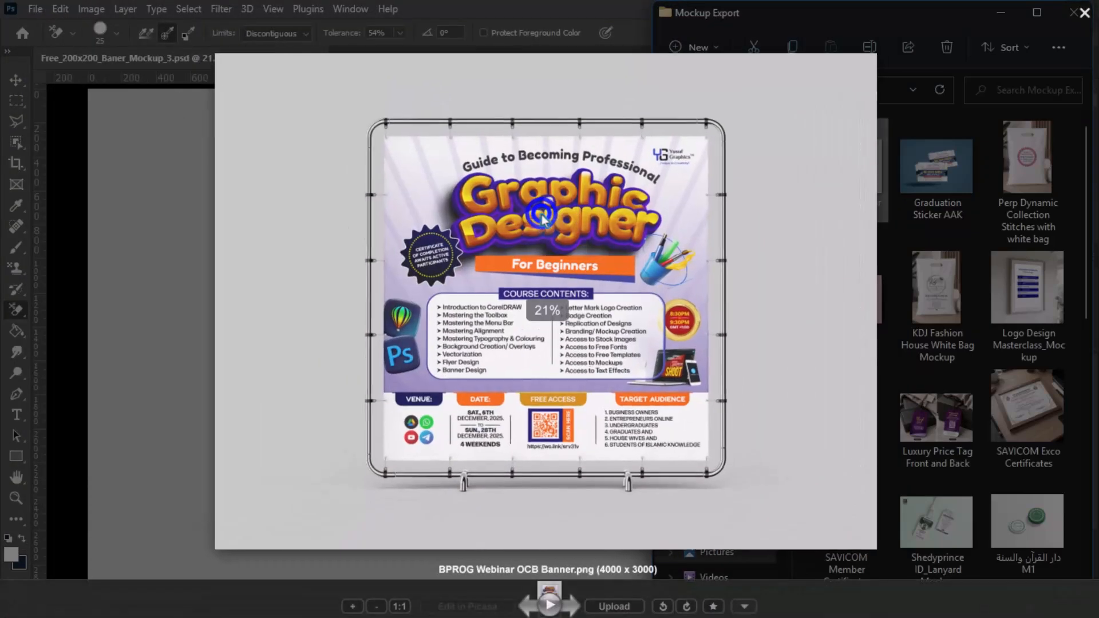
# - Leave the full-screen preview, minimize the photo viewer and the Mockup Export folder window, and return to the mockup in Photoshop
pyautogui.click(948, 44)
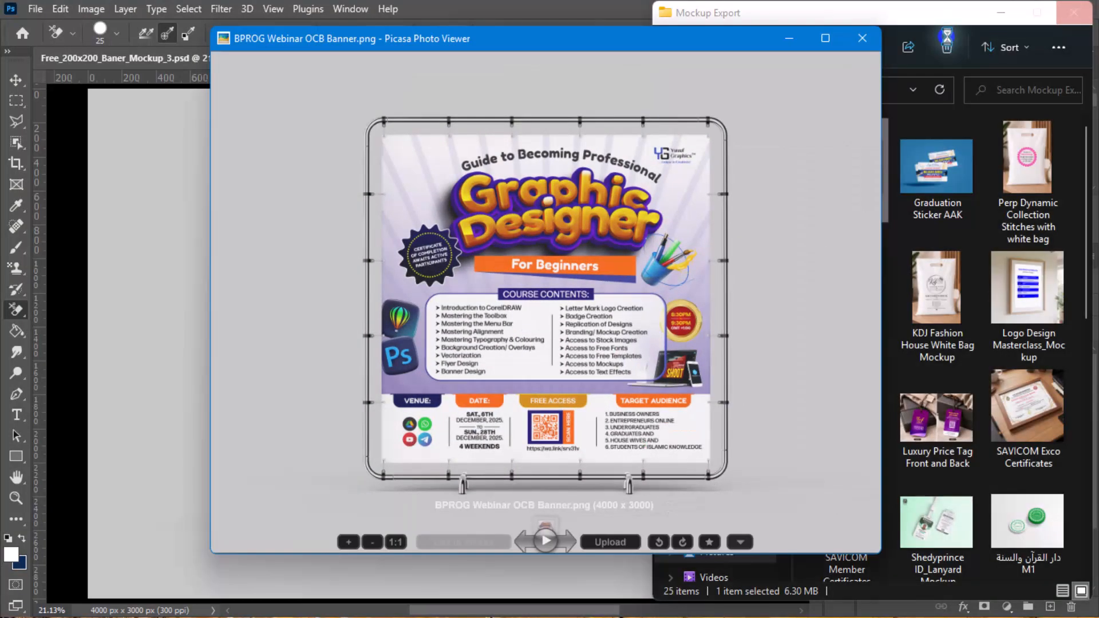
pyautogui.click(788, 40)
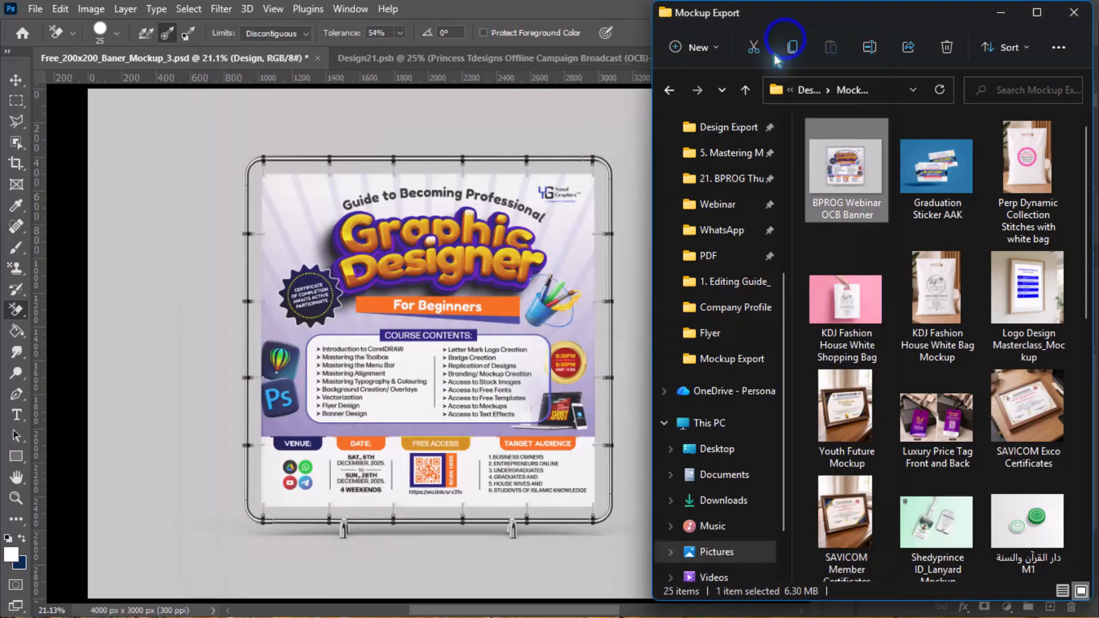
pyautogui.click(1001, 19)
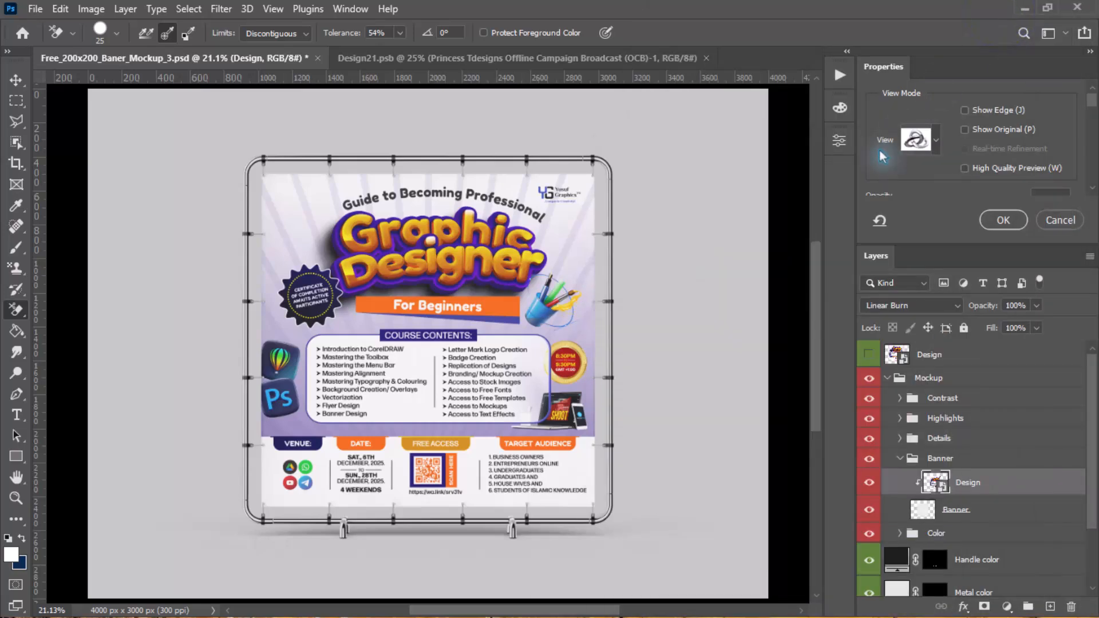